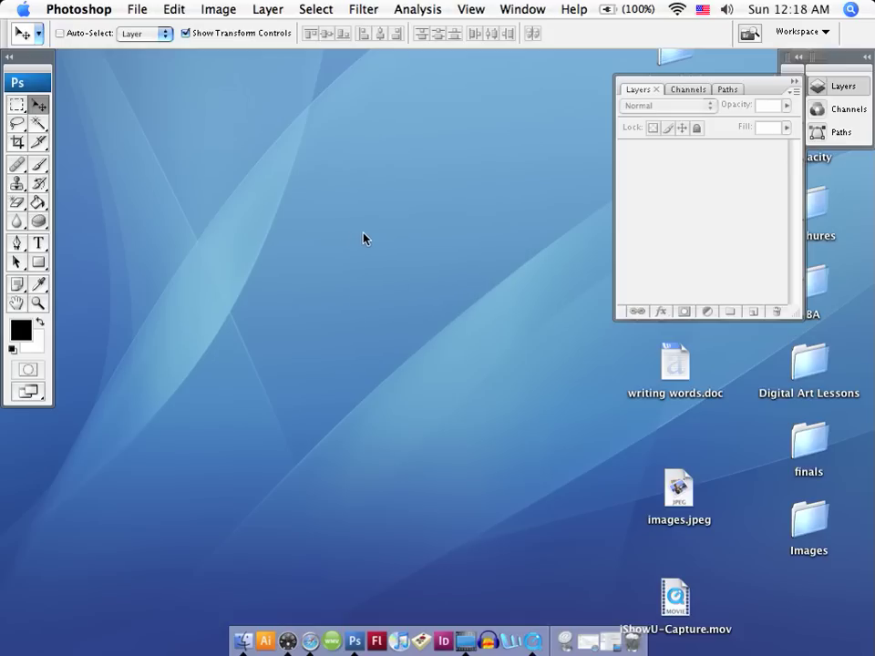
- Create a new white document at the Default Photoshop Size, 7 × 5 inches, 72 ppi
{"action": "left_click", "coordinate": [138, 11]}
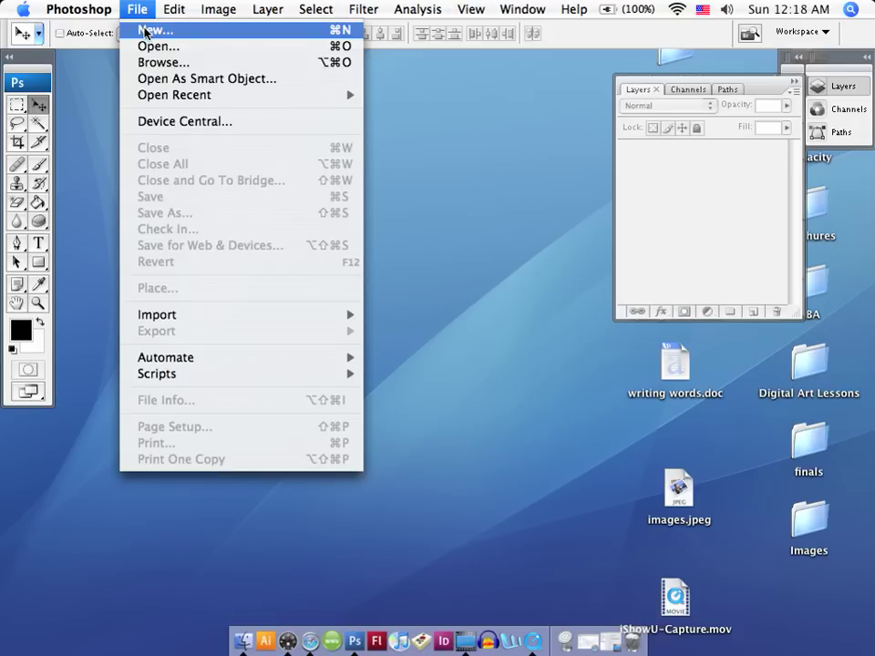
{"action": "left_click", "coordinate": [145, 33]}
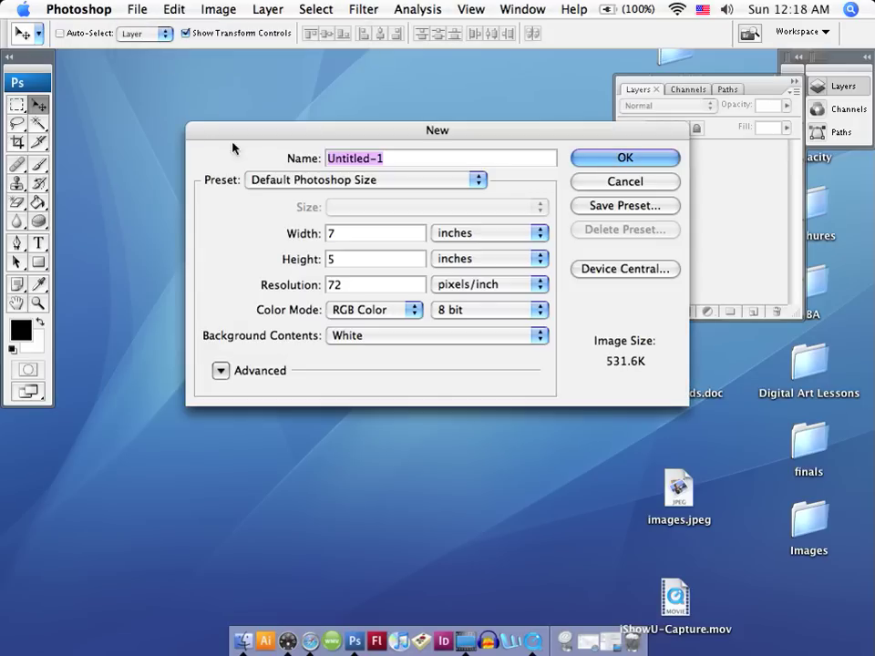
{"action": "left_click", "coordinate": [478, 181]}
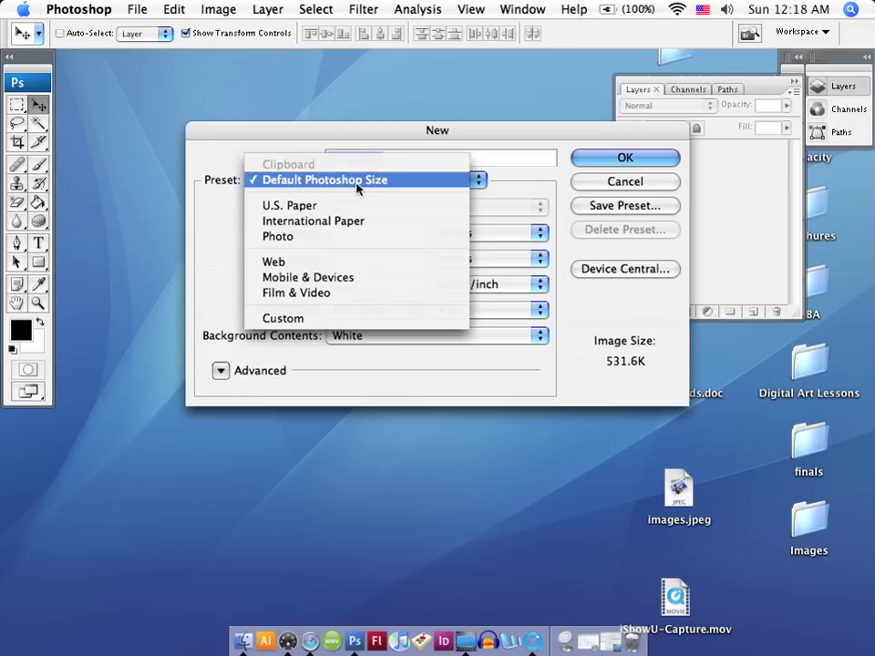
{"action": "left_click", "coordinate": [492, 184]}
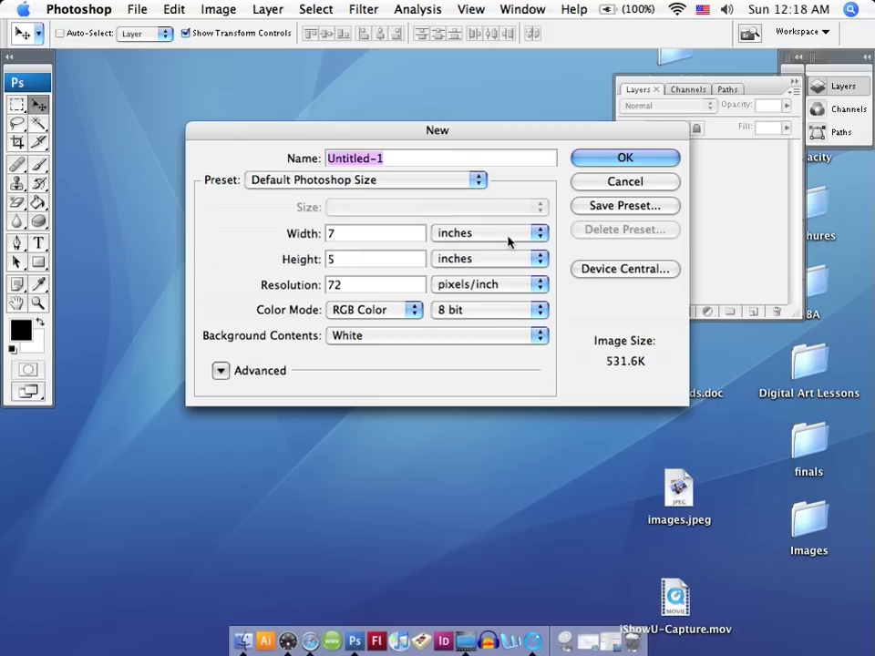
{"action": "left_click", "coordinate": [609, 161]}
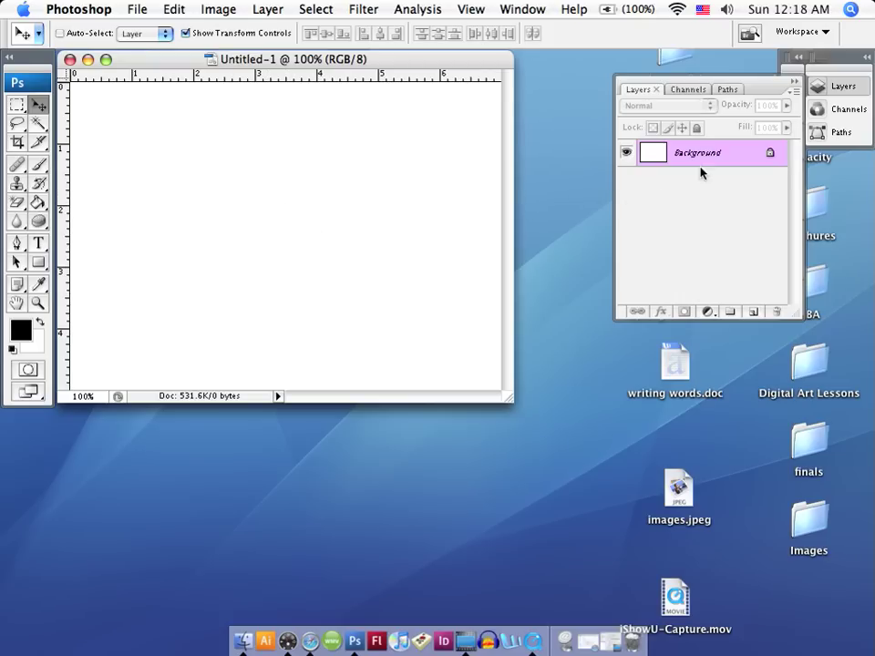
- Convert the locked white Background into an editable layer named Layer 0
{"action": "double_click", "coordinate": [770, 153]}
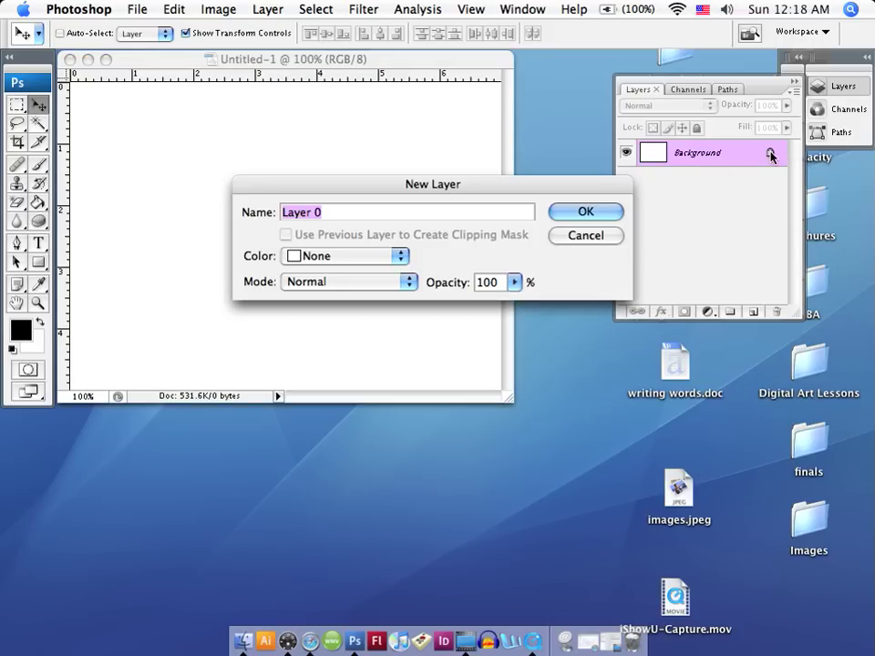
{"action": "left_click", "coordinate": [587, 215]}
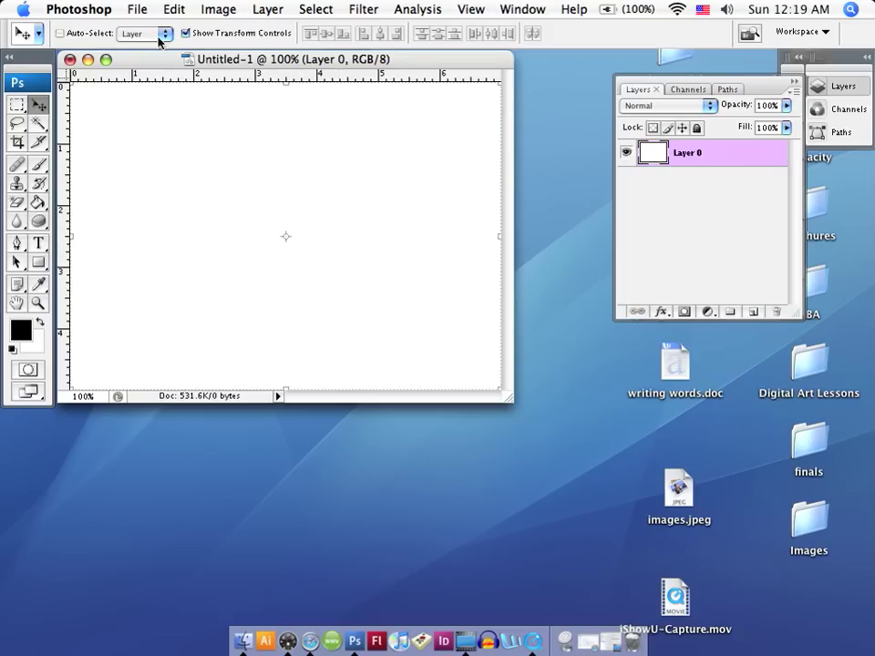
{"action": "left_click", "coordinate": [138, 10]}
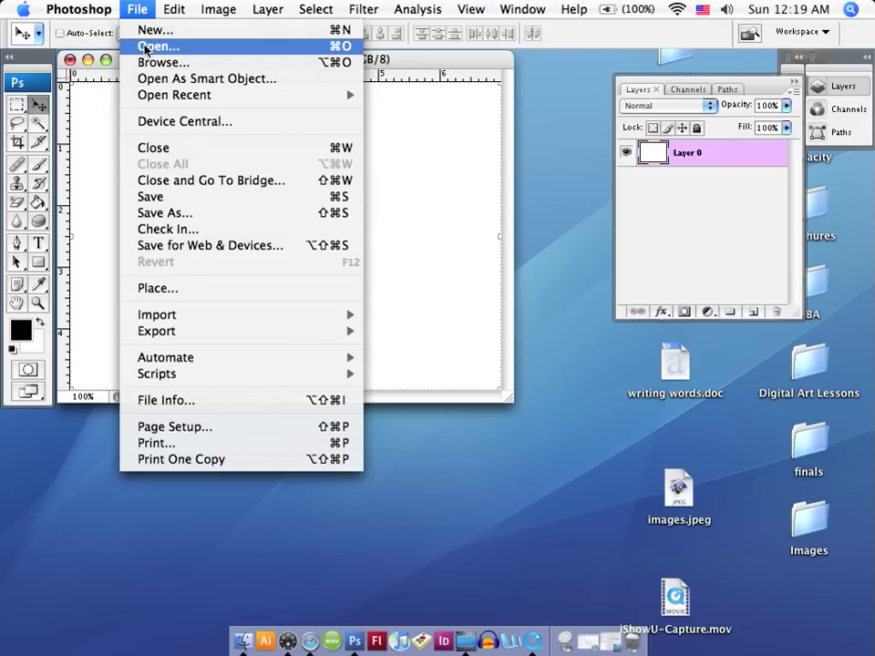
- Open the palm-tree sunset photo images.jpeg from the Desktop
{"action": "left_click", "coordinate": [145, 47]}
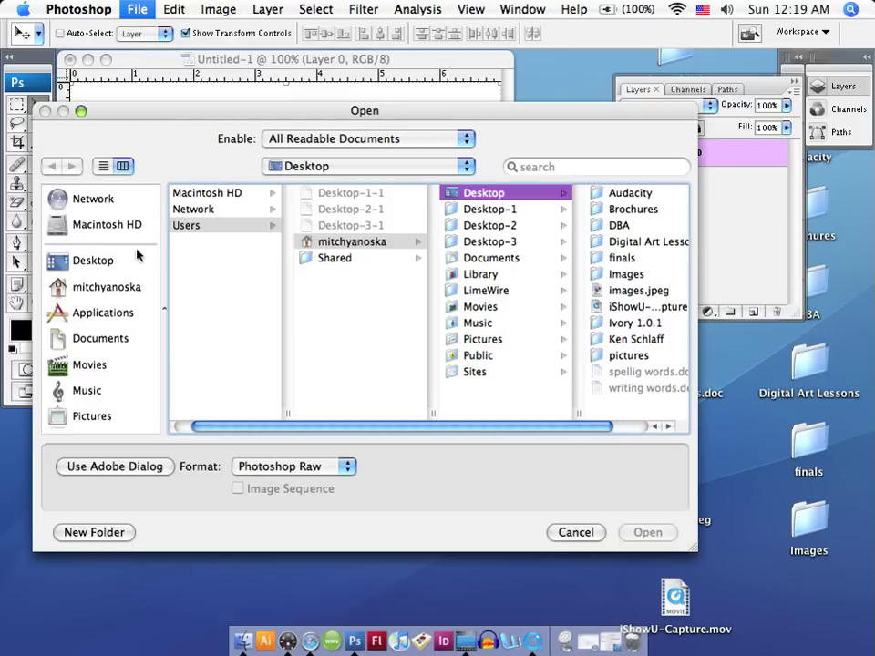
{"action": "left_click", "coordinate": [94, 261]}
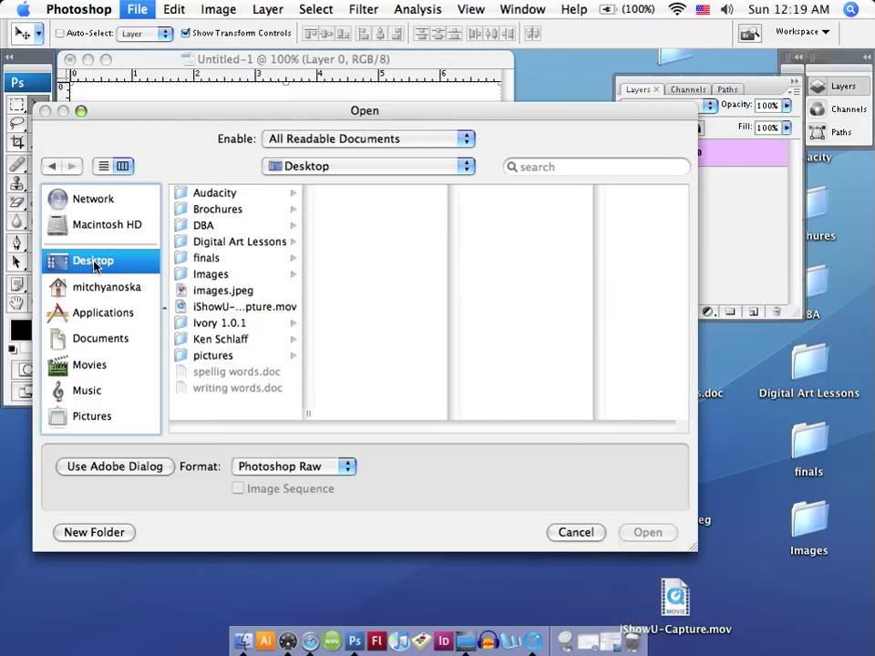
{"action": "double_click", "coordinate": [208, 290]}
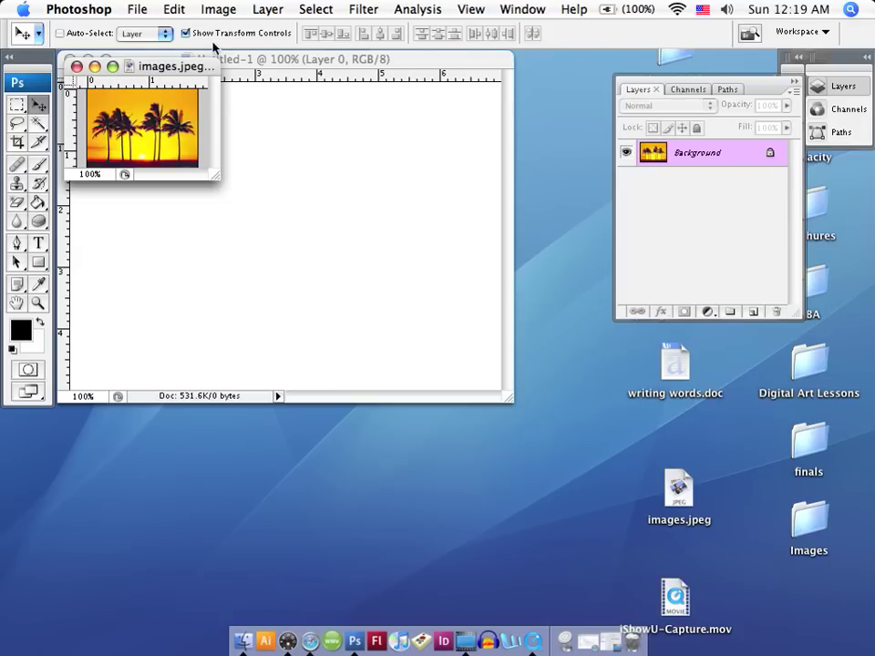
- Resize images.jpeg to 7 inches wide (504 × 359 pixels) with proportions constrained
{"action": "left_click", "coordinate": [219, 11]}
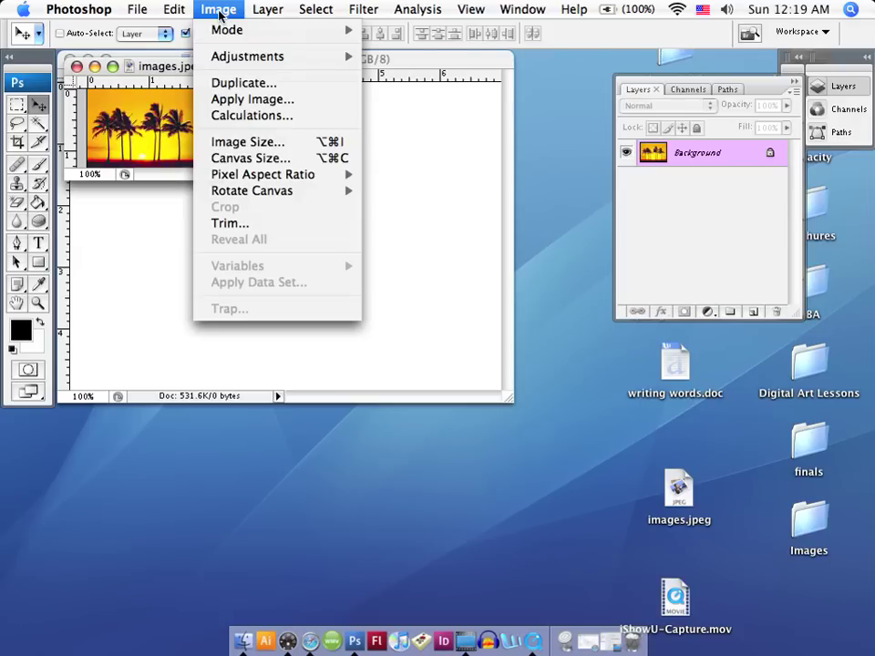
{"action": "left_click", "coordinate": [237, 143]}
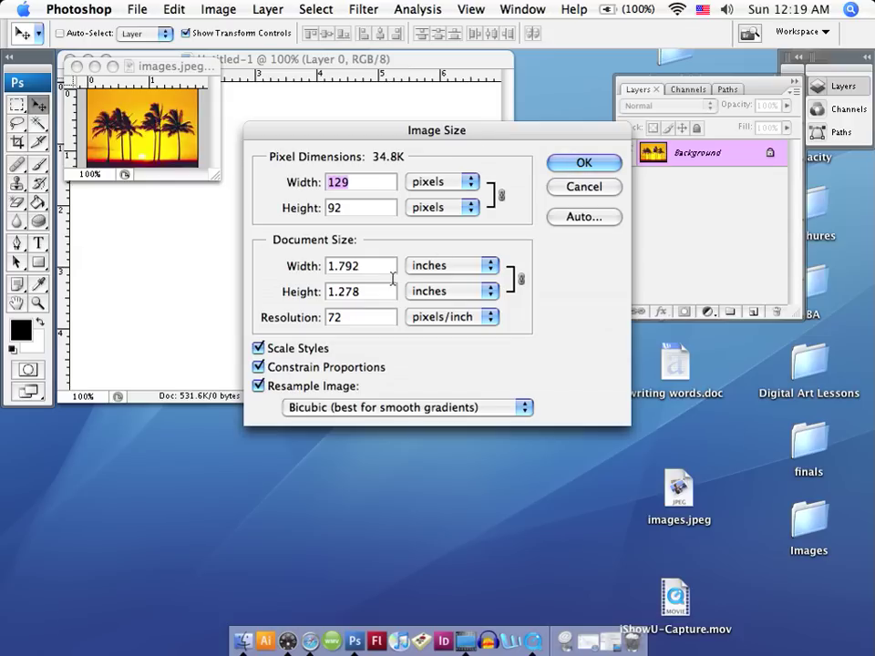
{"action": "left_click_drag", "start_coordinate": [371, 267], "coordinate": [316, 266]}
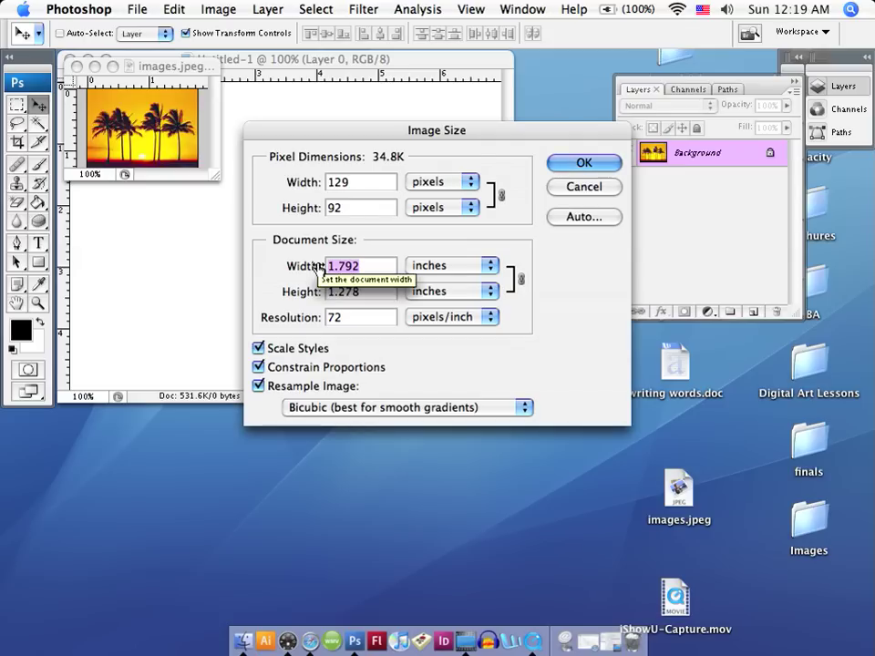
{"action": "type", "text": "7"}
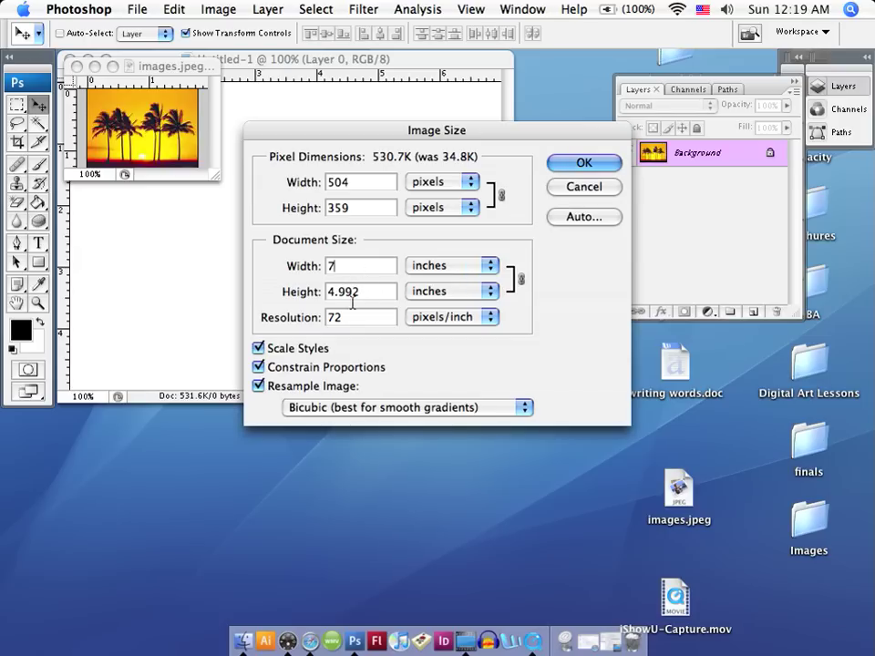
{"action": "left_click", "coordinate": [582, 166]}
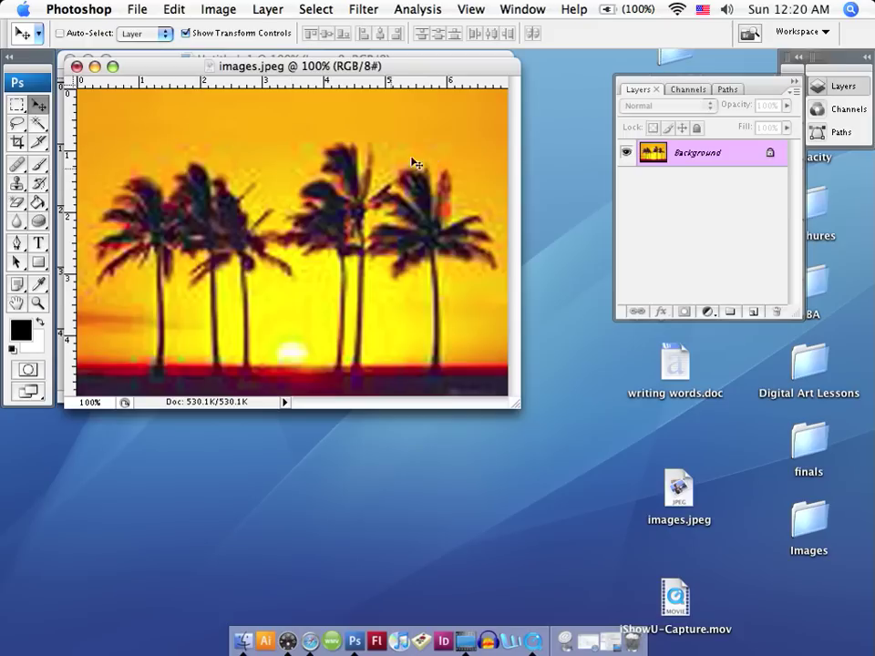
- Unlock the photo's Background as Layer 0 and drag it into Untitled-1 as Layer 1
{"action": "left_click_drag", "start_coordinate": [442, 75], "coordinate": [585, 87]}
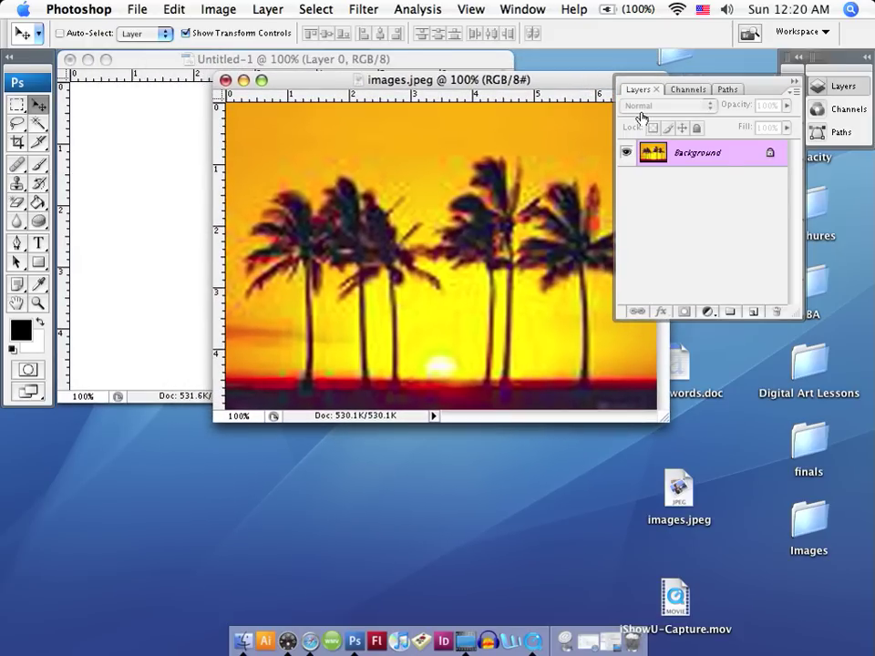
{"action": "double_click", "coordinate": [771, 155]}
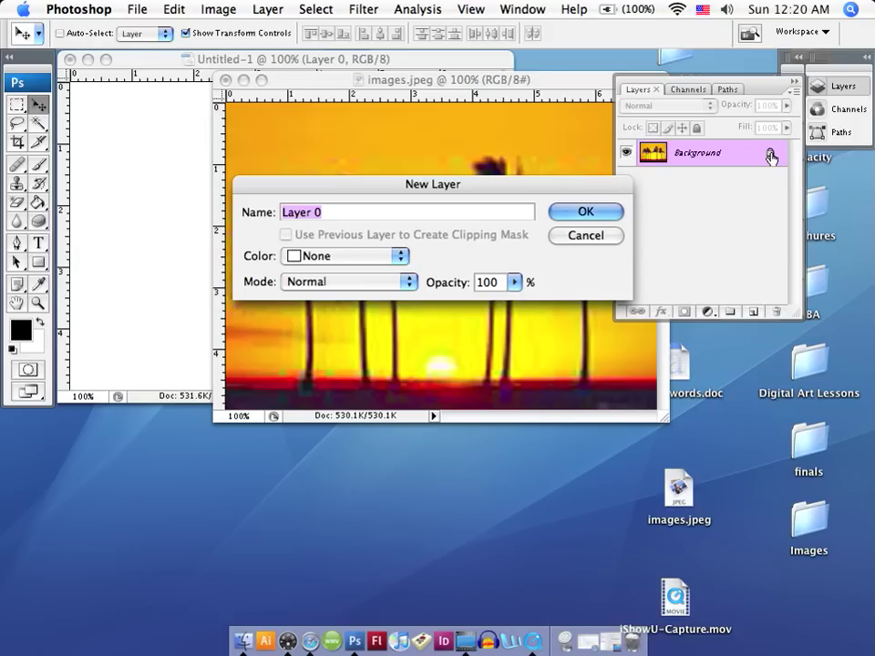
{"action": "left_click", "coordinate": [586, 209]}
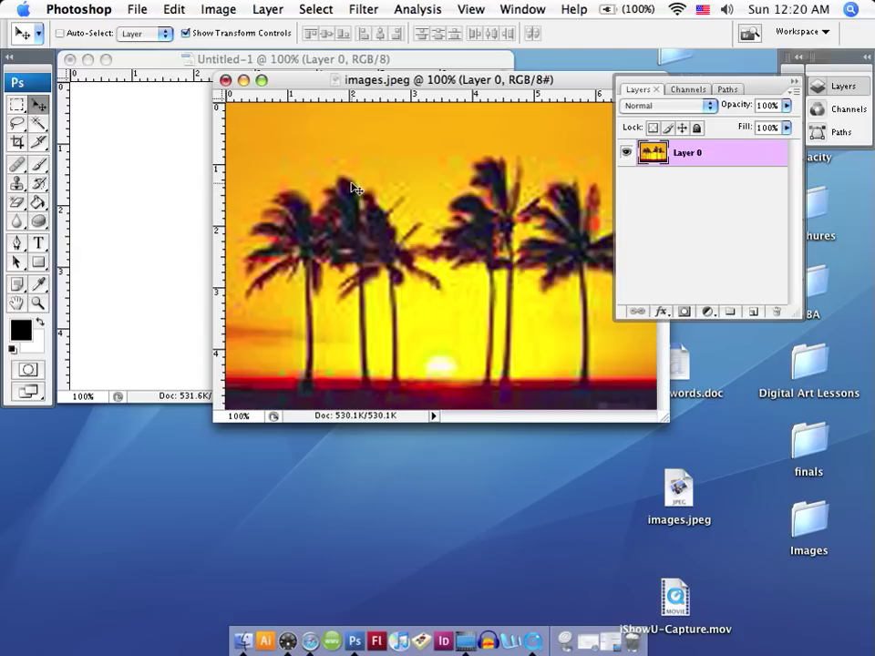
{"action": "left_click_drag", "start_coordinate": [355, 189], "coordinate": [200, 168]}
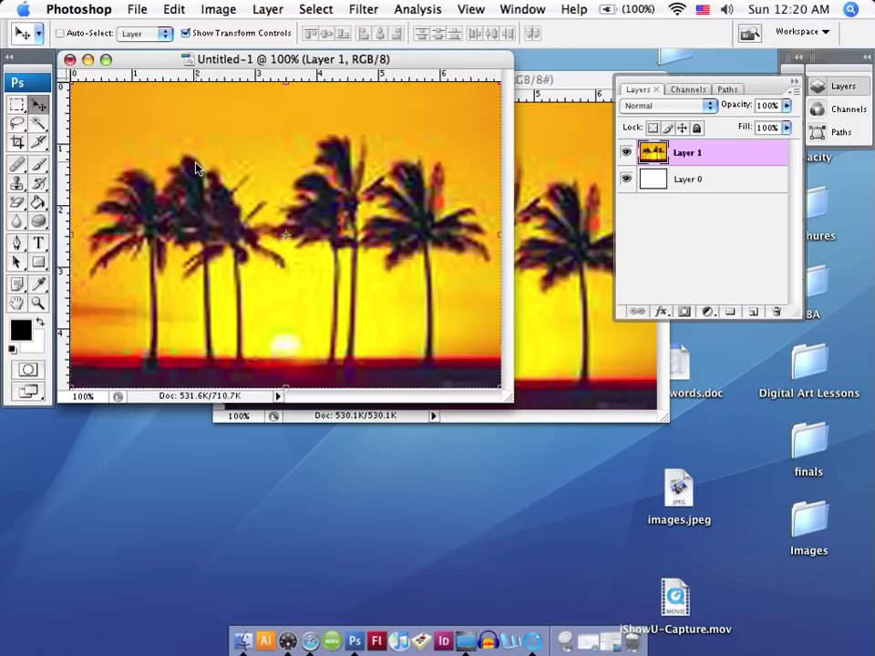
- Close the original images.jpeg window without saving its changes
{"action": "left_click", "coordinate": [588, 102]}
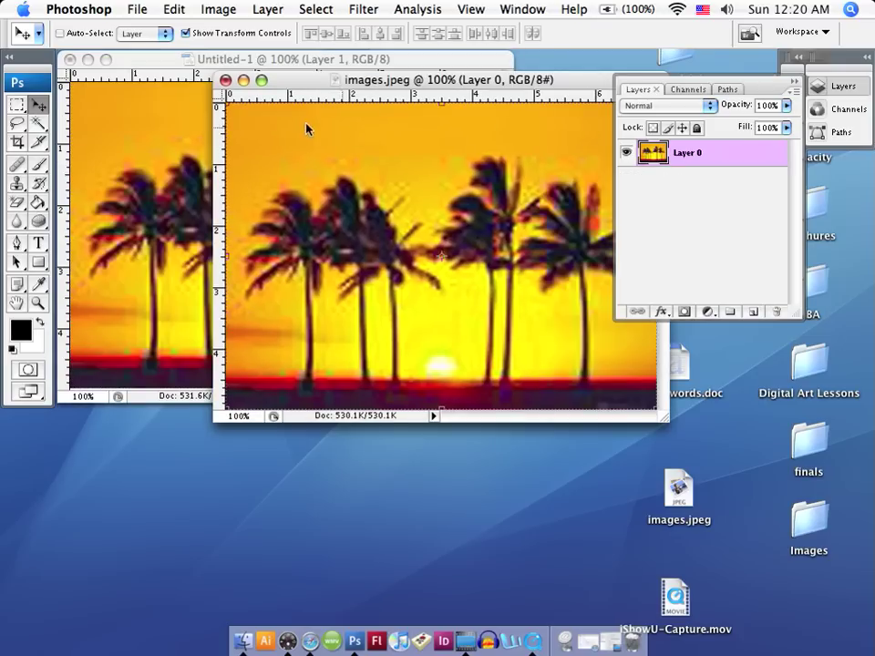
{"action": "left_click", "coordinate": [225, 82]}
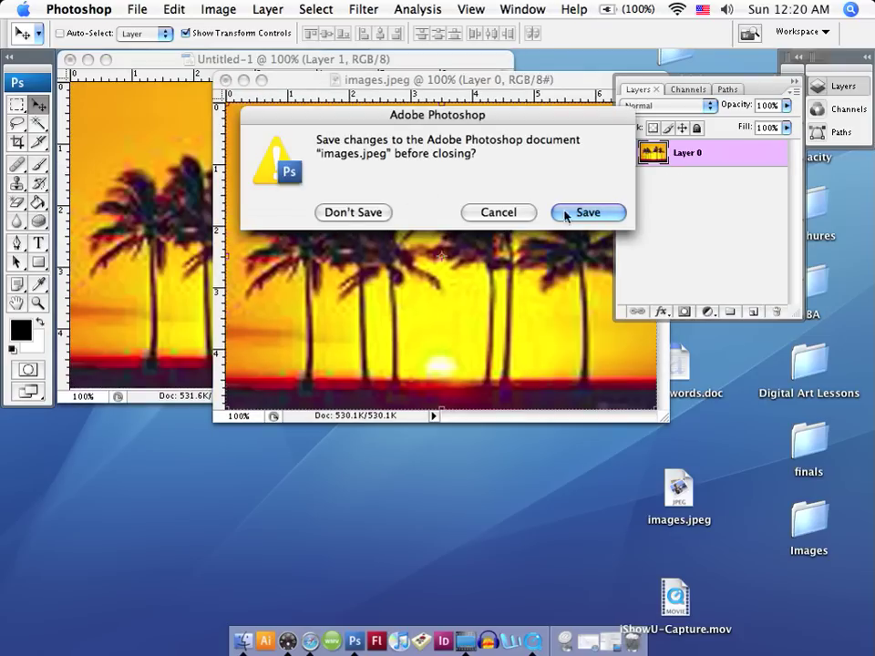
{"action": "left_click", "coordinate": [364, 218]}
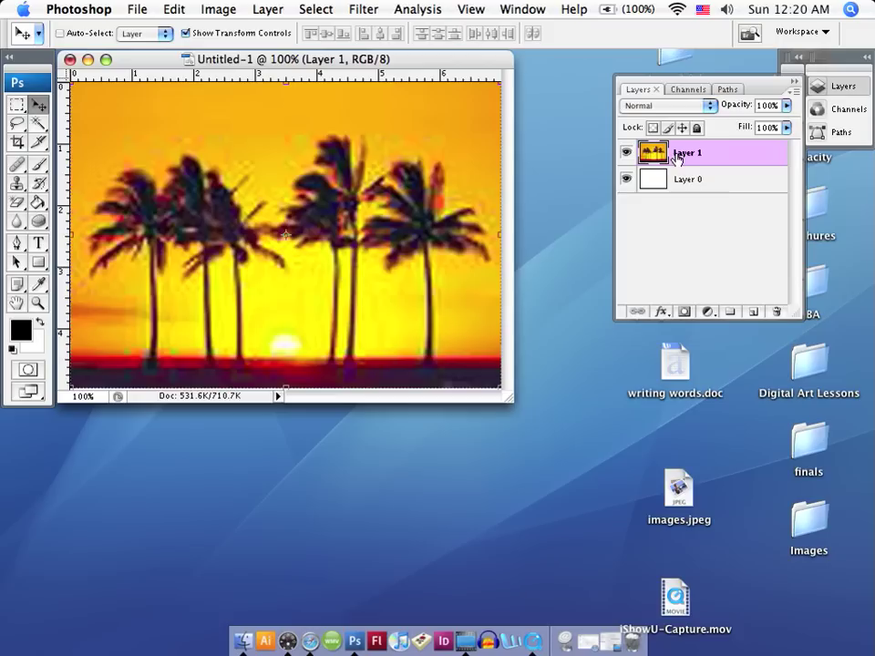
{"action": "left_click", "coordinate": [39, 245]}
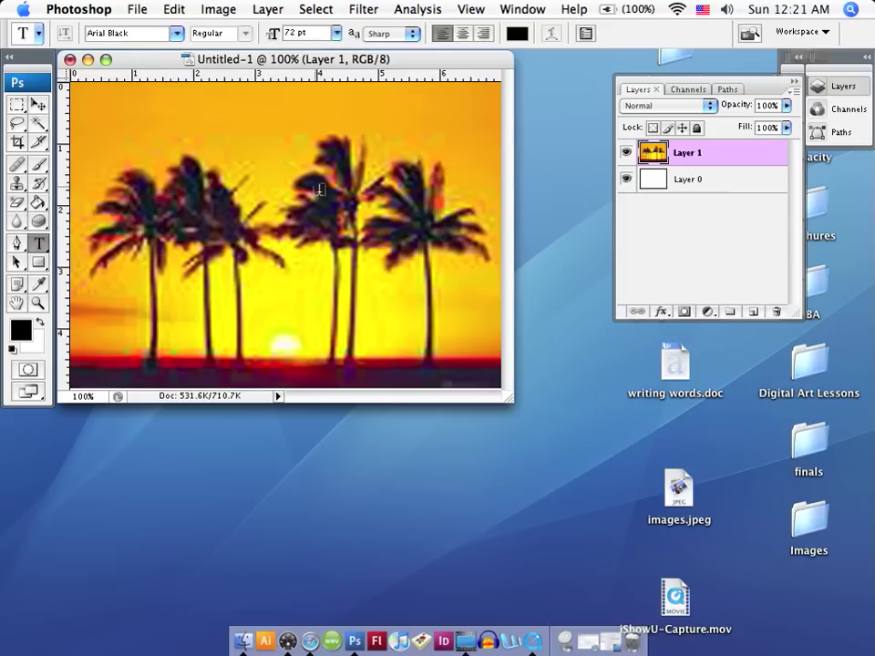
- Add black 72 pt Arial Black SUNSET text across the top of the photo and reselect its layer
{"action": "left_click", "coordinate": [153, 142]}
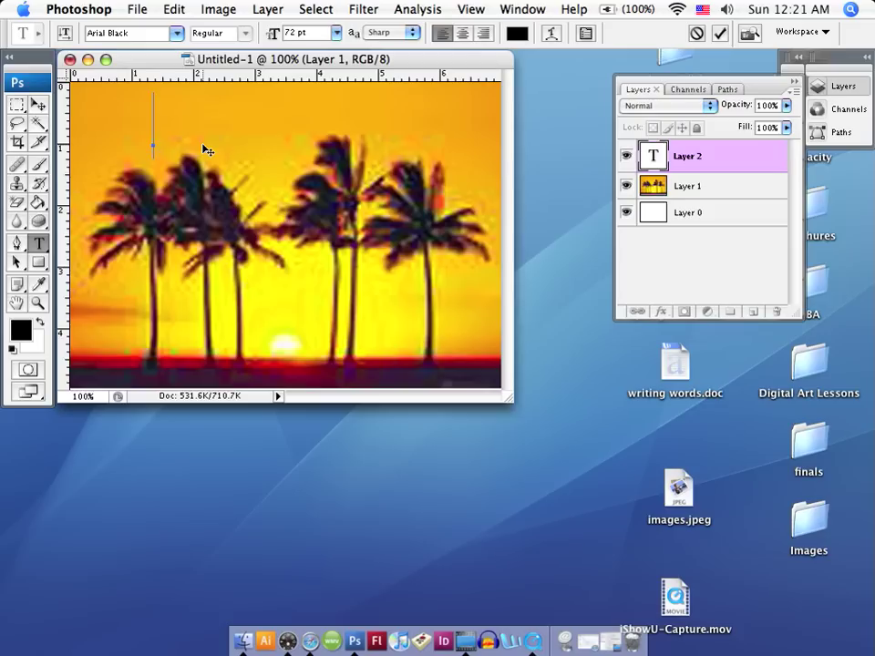
{"action": "type", "text": "SUNSET"}
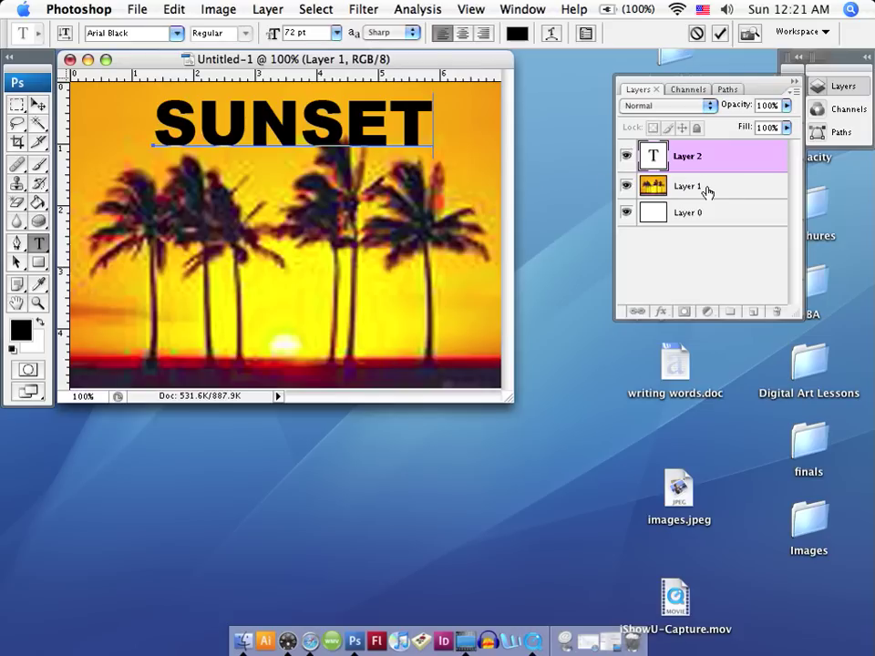
{"action": "left_click", "coordinate": [700, 188]}
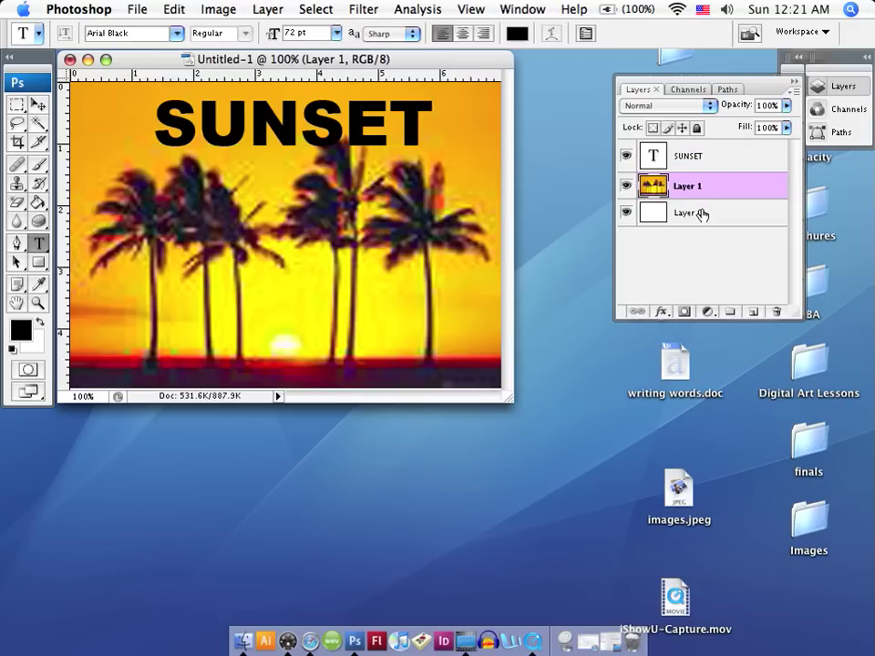
{"action": "left_click", "coordinate": [703, 211]}
{"action": "left_click", "coordinate": [703, 188]}
{"action": "left_click", "coordinate": [703, 157]}
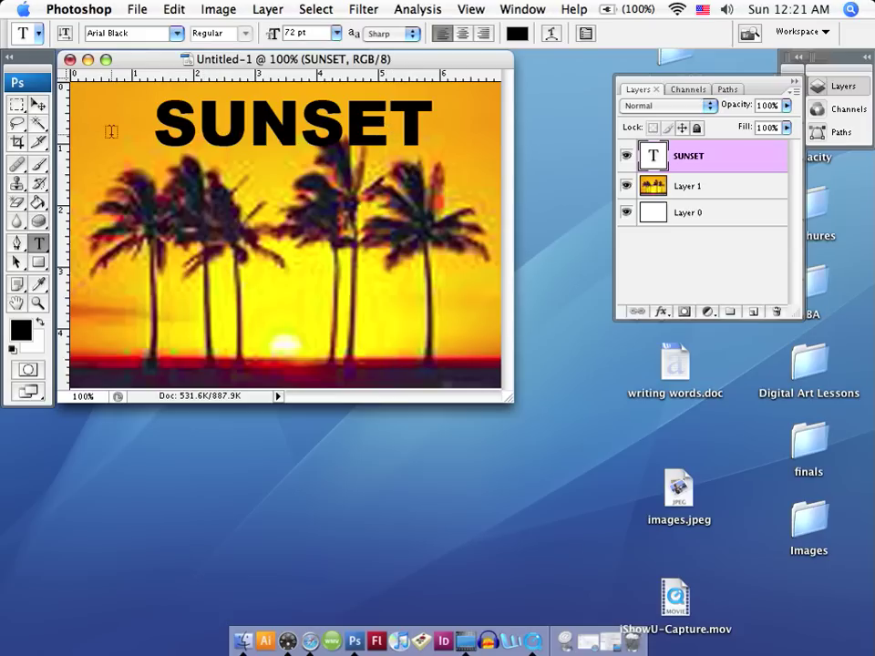
- Move SUNSET down over the palm trees and stretch it to 144.5% width, 612.3% height
{"action": "left_click", "coordinate": [36, 106]}
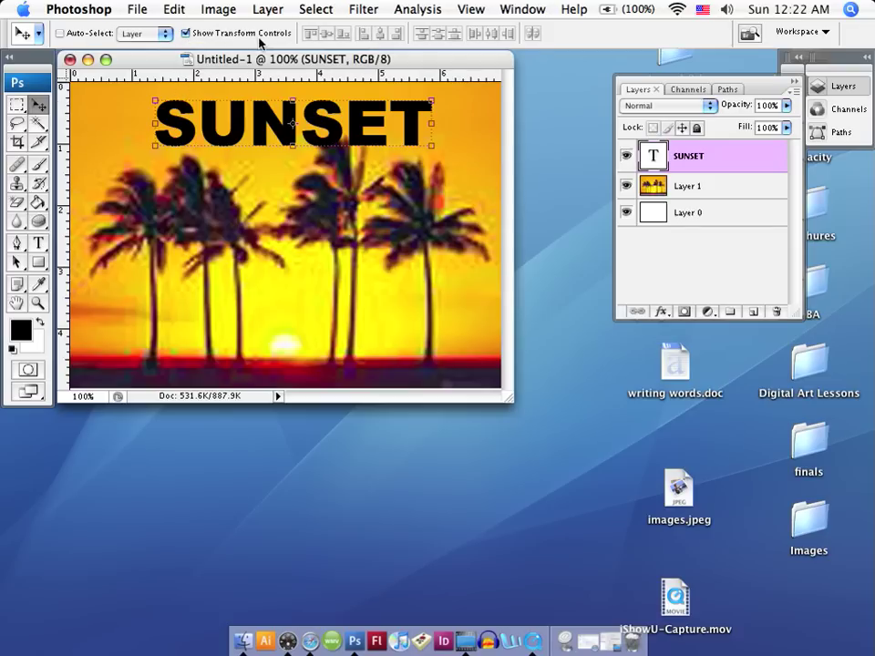
{"action": "left_click", "coordinate": [186, 34]}
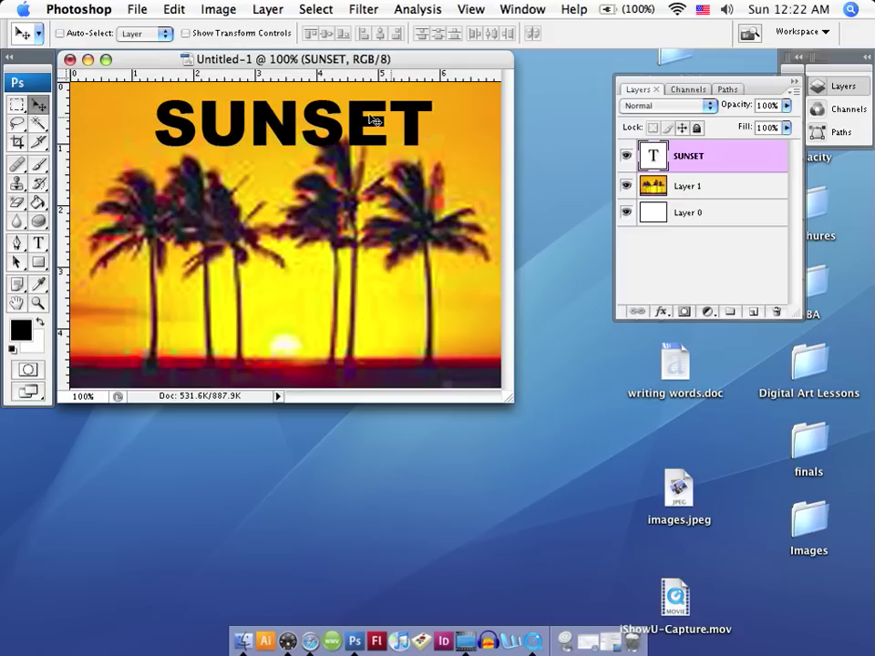
{"action": "left_click", "coordinate": [186, 33]}
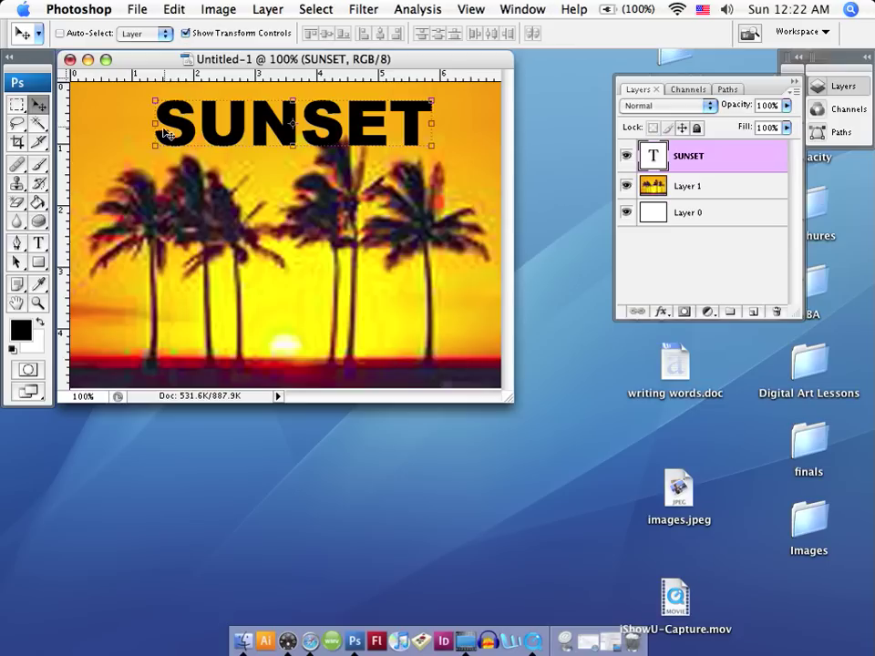
{"action": "left_click_drag", "start_coordinate": [158, 140], "coordinate": [134, 340]}
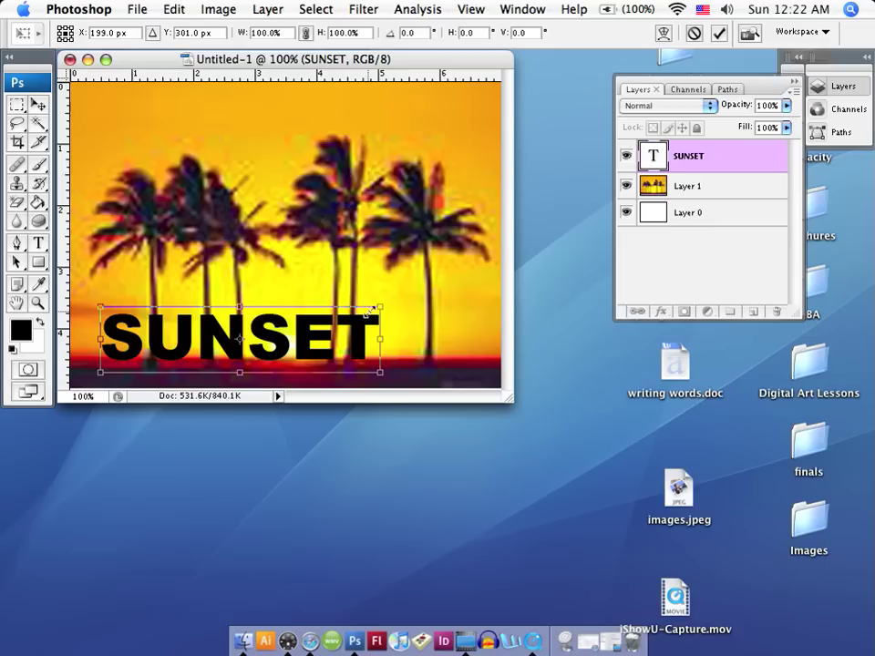
{"action": "left_click_drag", "start_coordinate": [381, 304], "coordinate": [486, 46]}
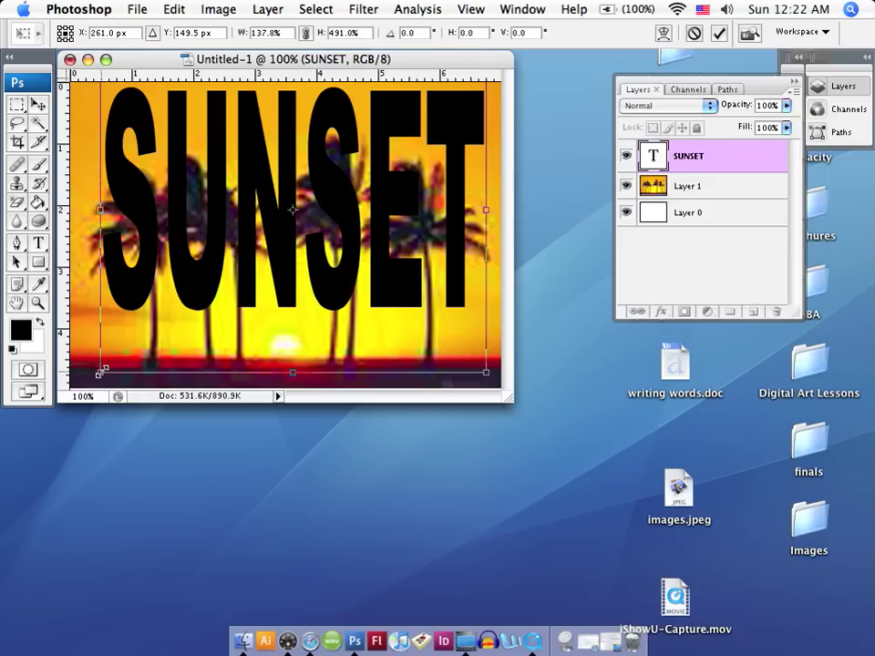
{"action": "left_click_drag", "start_coordinate": [100, 372], "coordinate": [83, 454]}
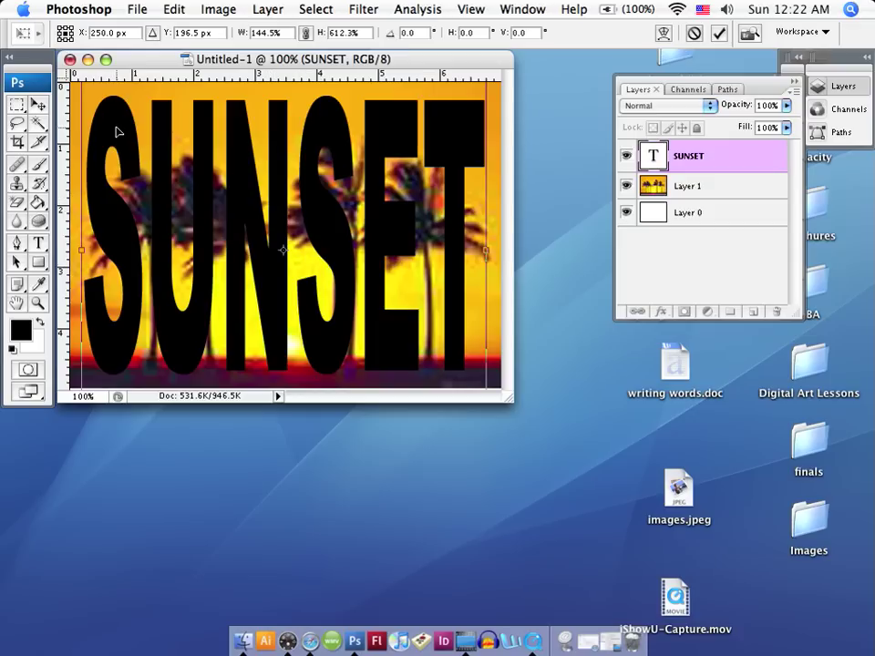
- Apply the SUNSET stretch and save the document as Untitled-1.psd in Photoshop format
{"action": "left_click", "coordinate": [137, 11]}
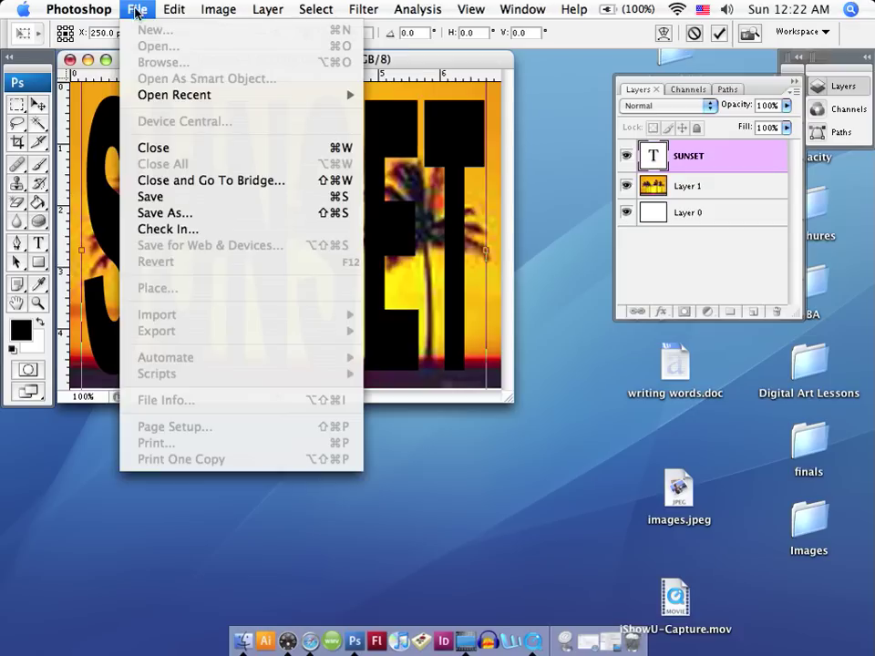
{"action": "left_click", "coordinate": [169, 215]}
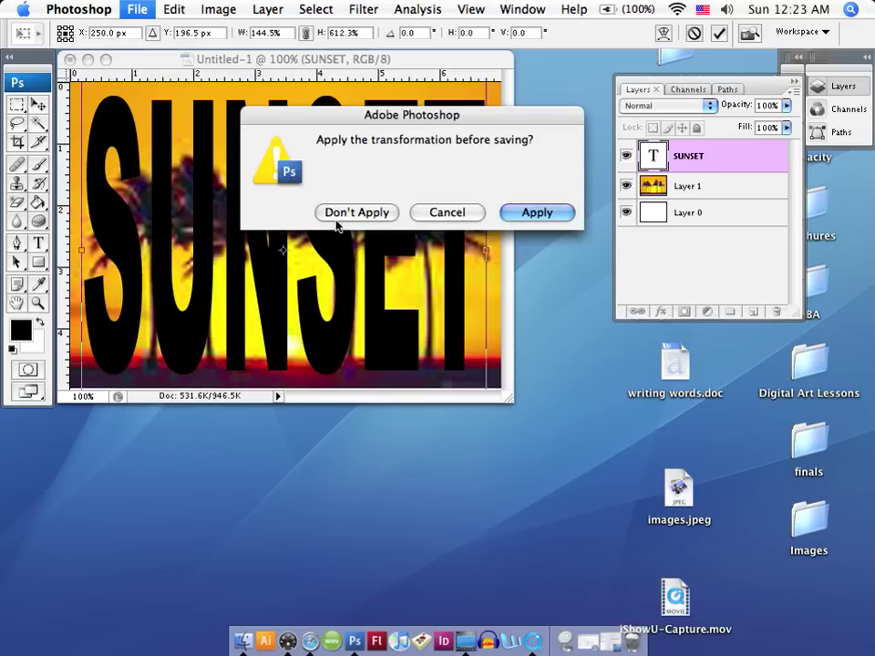
{"action": "left_click", "coordinate": [532, 215]}
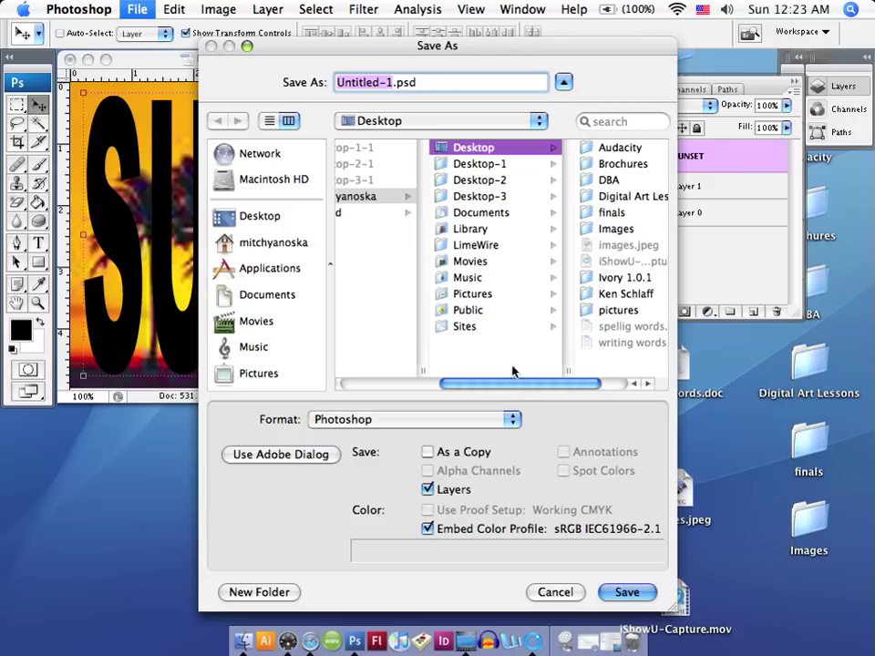
{"action": "left_click", "coordinate": [638, 593]}
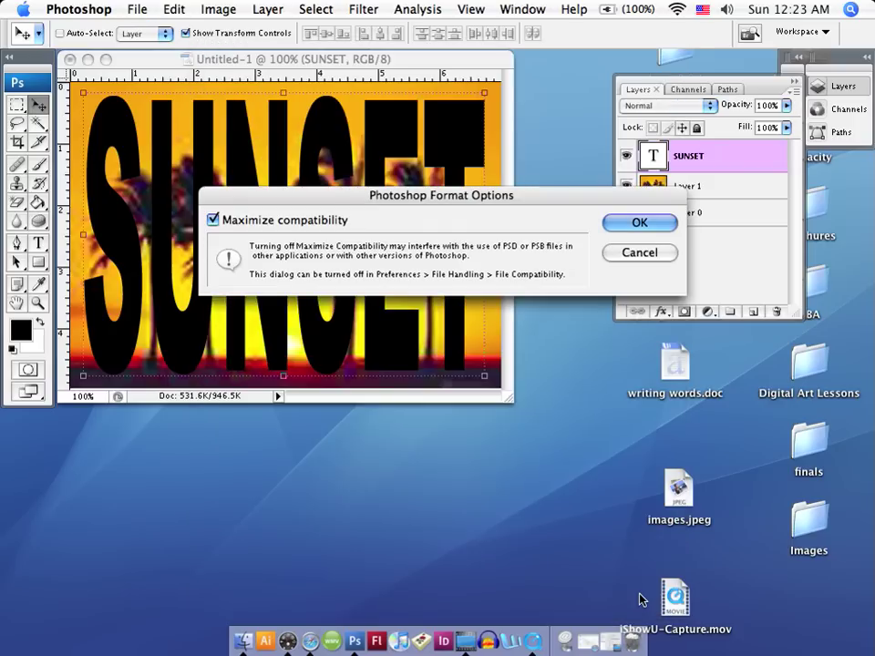
{"action": "left_click", "coordinate": [642, 222]}
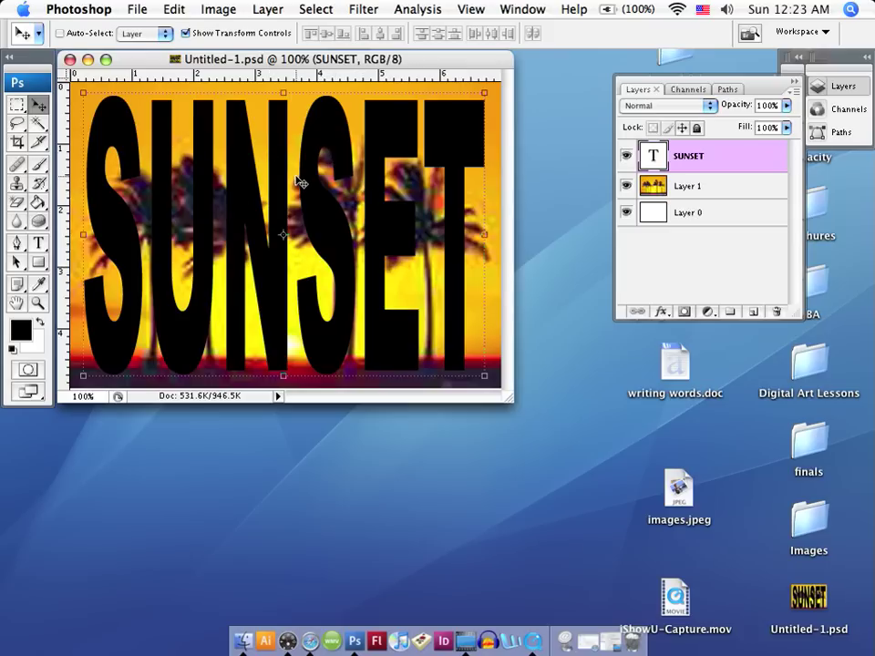
- Load the SUNSET Transparency channel as a selection outlining each letter
{"action": "left_click", "coordinate": [319, 10]}
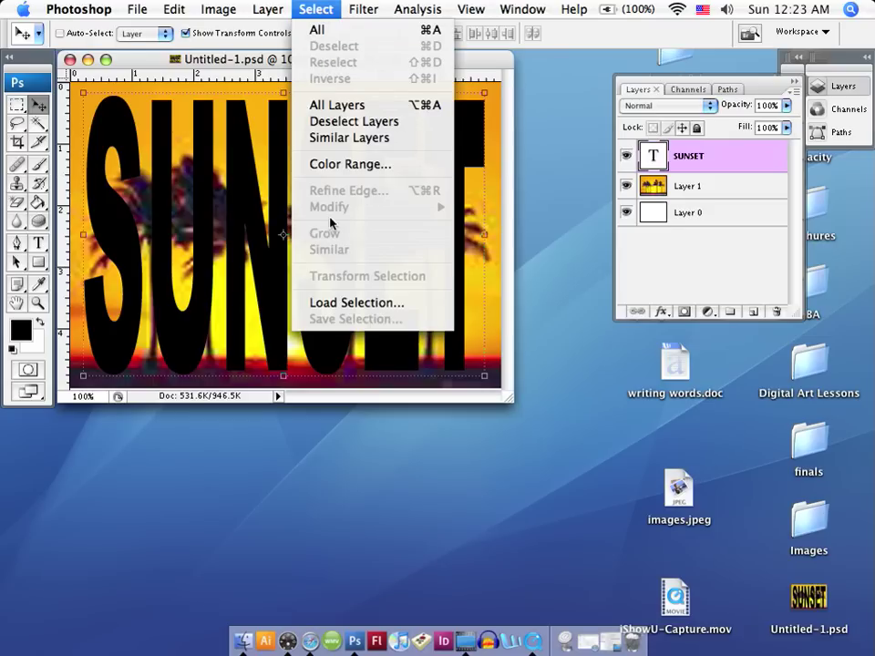
{"action": "left_click", "coordinate": [337, 303]}
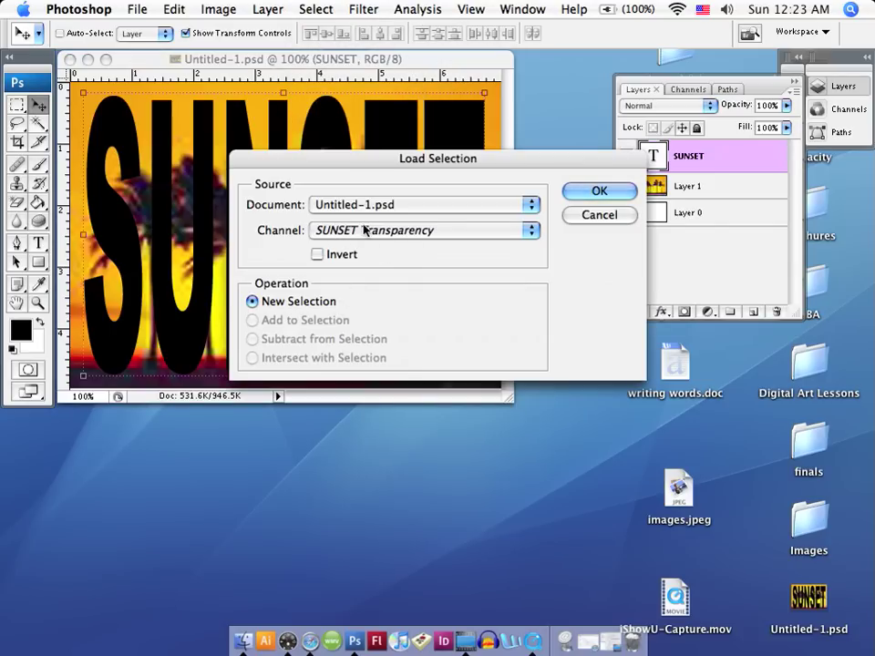
{"action": "left_click", "coordinate": [598, 193]}
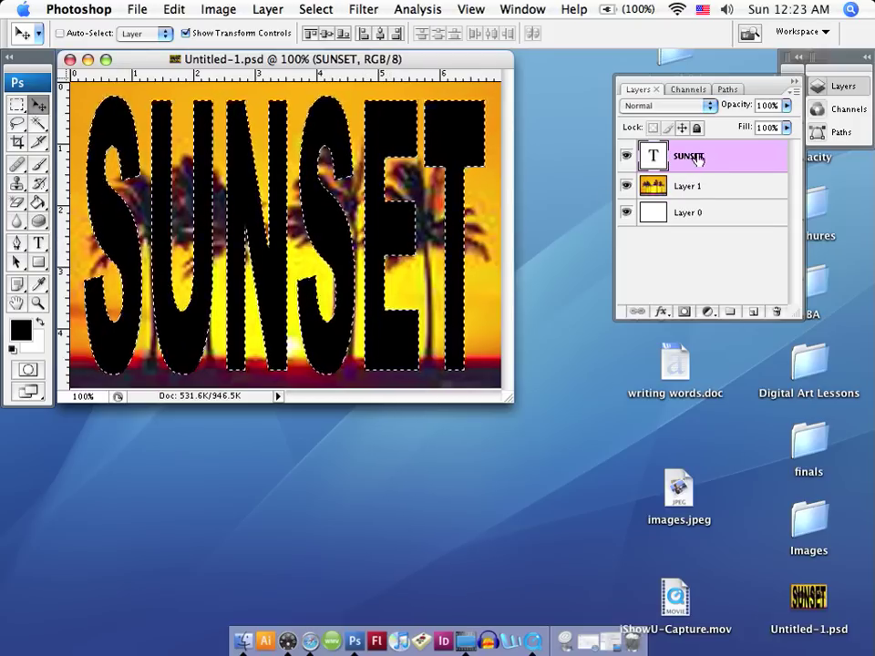
- Hide the black SUNSET text layer and make the palm photo Layer 1 active
{"action": "left_click", "coordinate": [626, 157]}
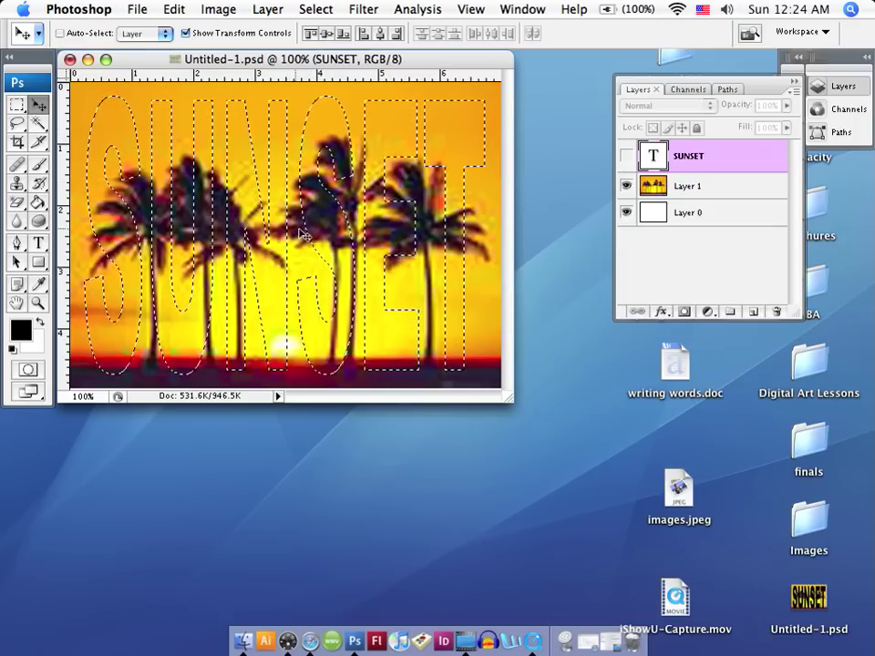
{"action": "left_click", "coordinate": [678, 188]}
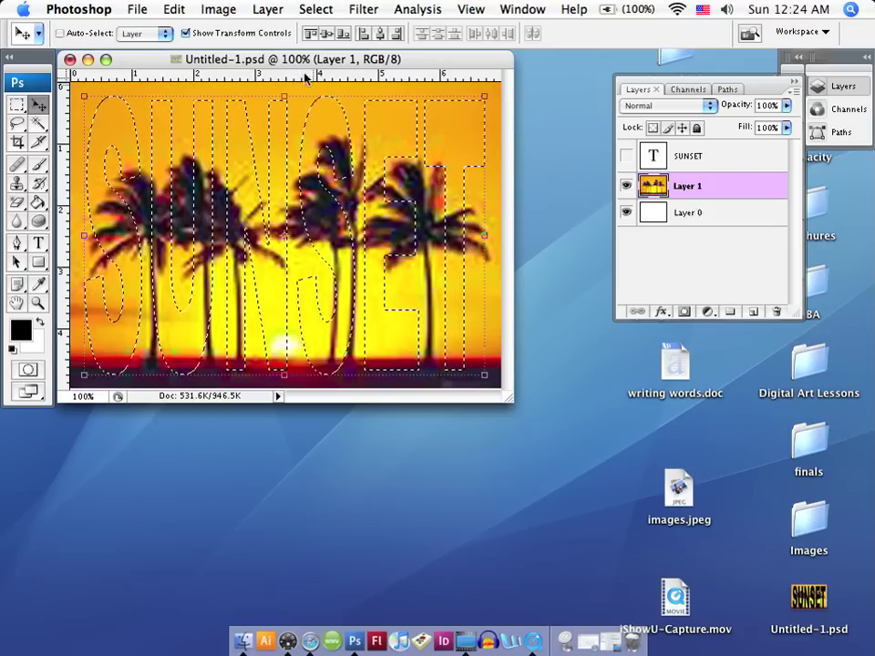
- Copy the letter-shaped palm area to a new Layer 2 via Layer via Copy, then hide Layer 1
{"action": "left_click", "coordinate": [268, 11]}
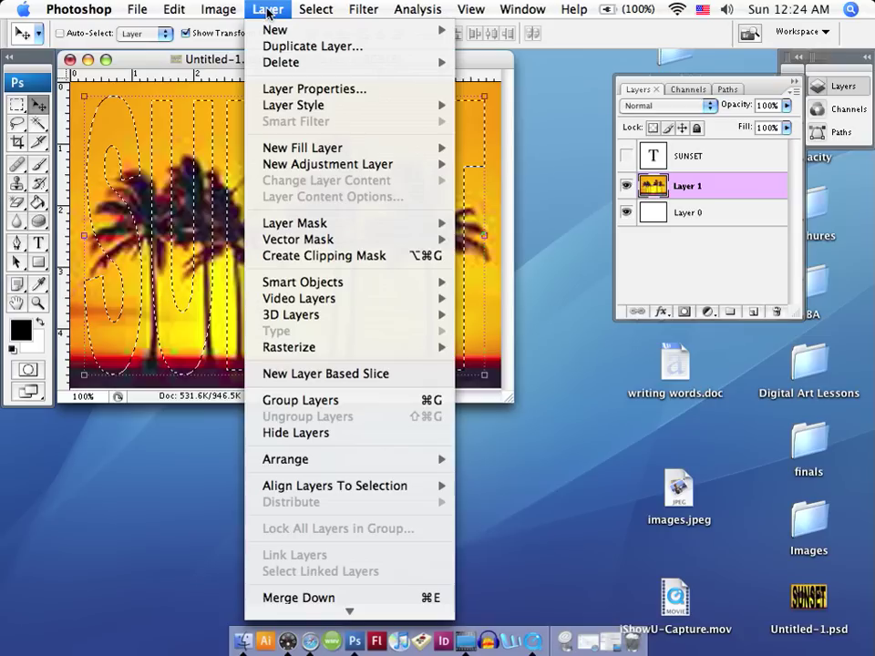
{"action": "mouse_move", "coordinate": [271, 31]}
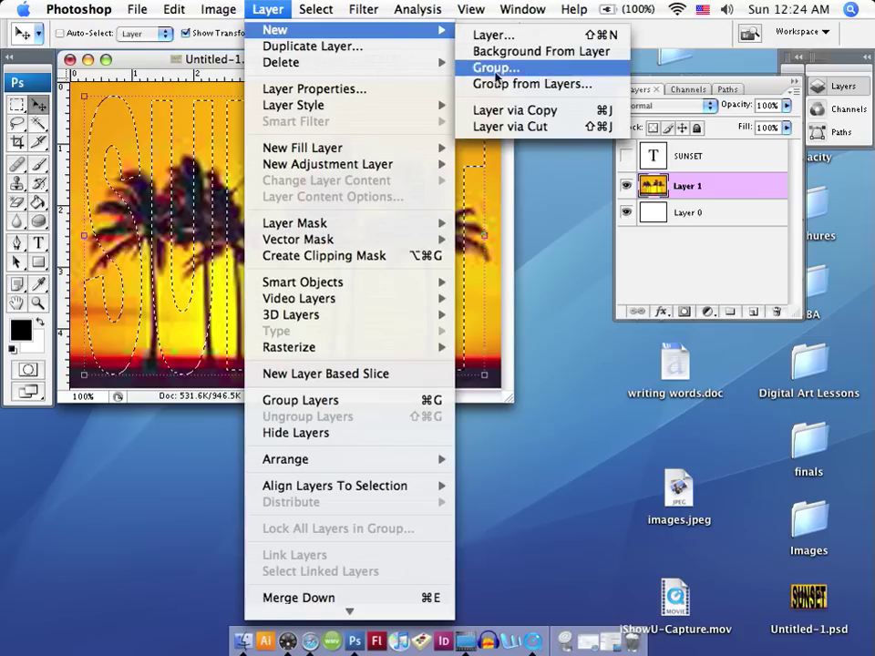
{"action": "left_click", "coordinate": [501, 111]}
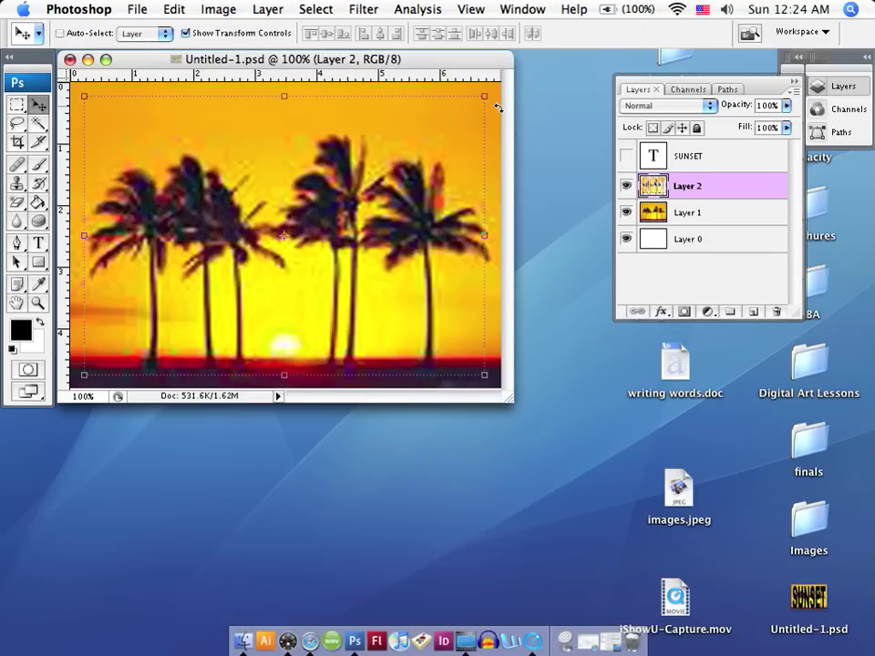
{"action": "left_click", "coordinate": [627, 212]}
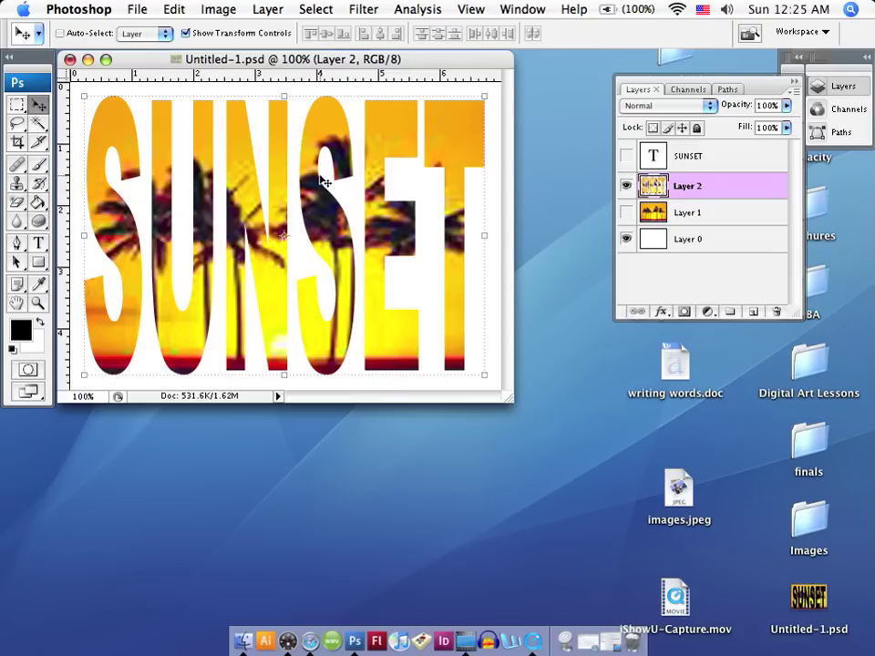
- Add a Drop Shadow layer style to Layer 2 with its colour set to dark blue #113993
{"action": "left_click", "coordinate": [268, 9]}
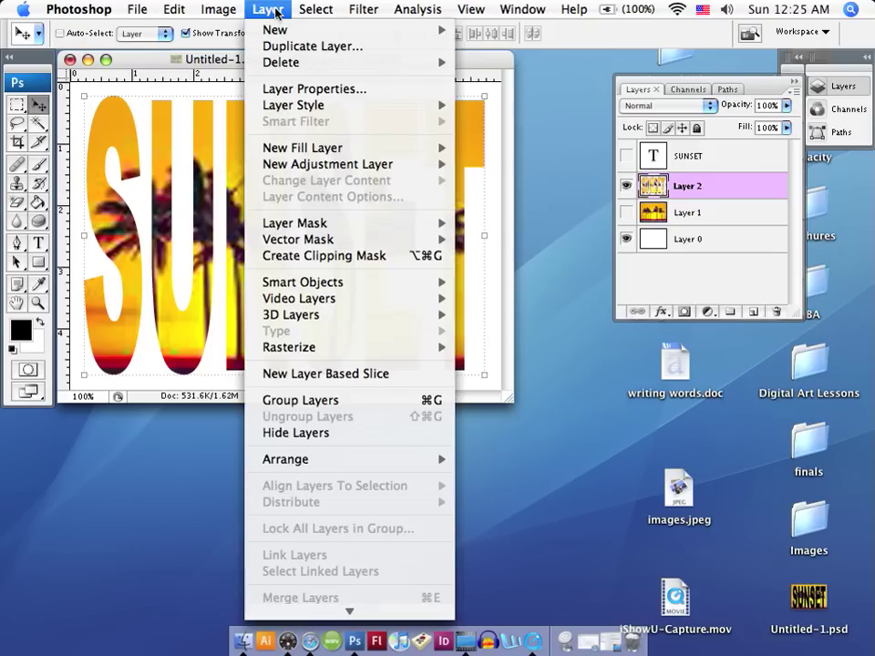
{"action": "mouse_move", "coordinate": [290, 108]}
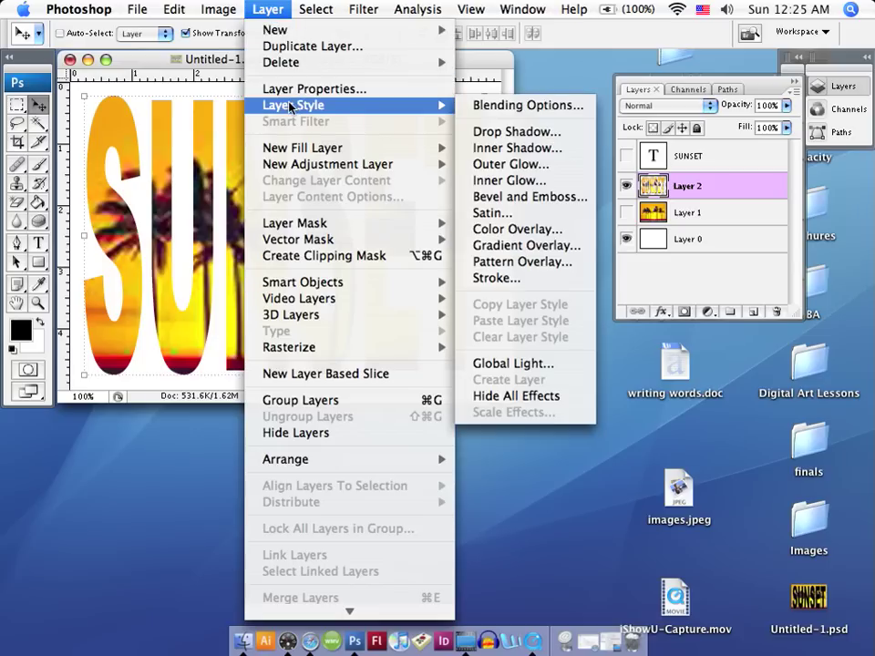
{"action": "left_click", "coordinate": [490, 133]}
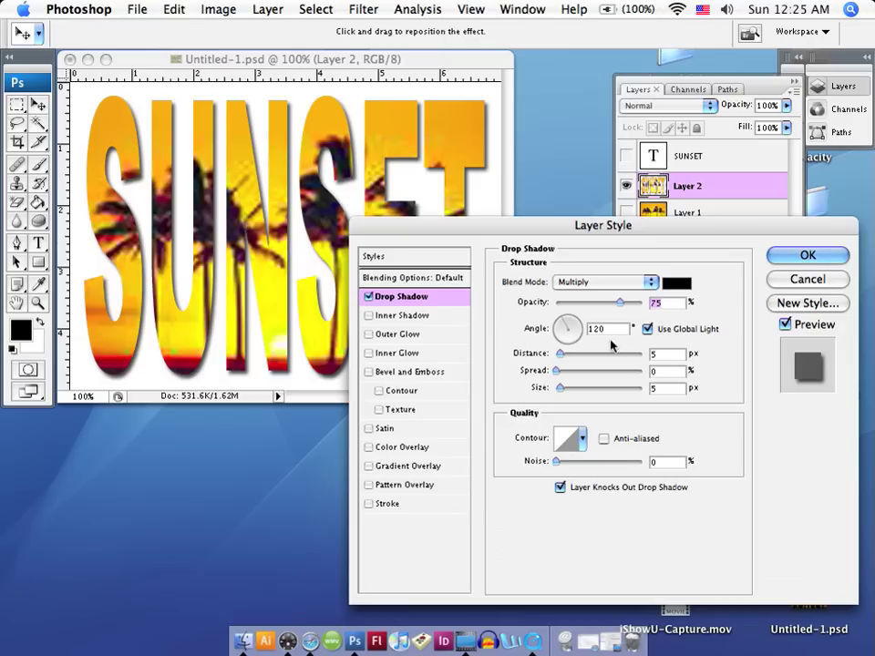
{"action": "left_click", "coordinate": [677, 284]}
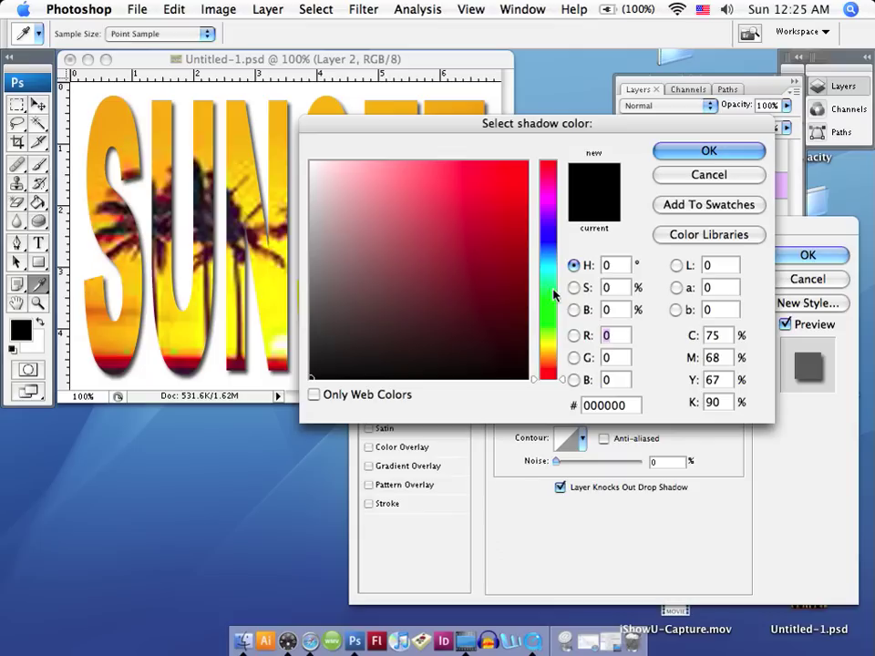
{"action": "left_click", "coordinate": [550, 246]}
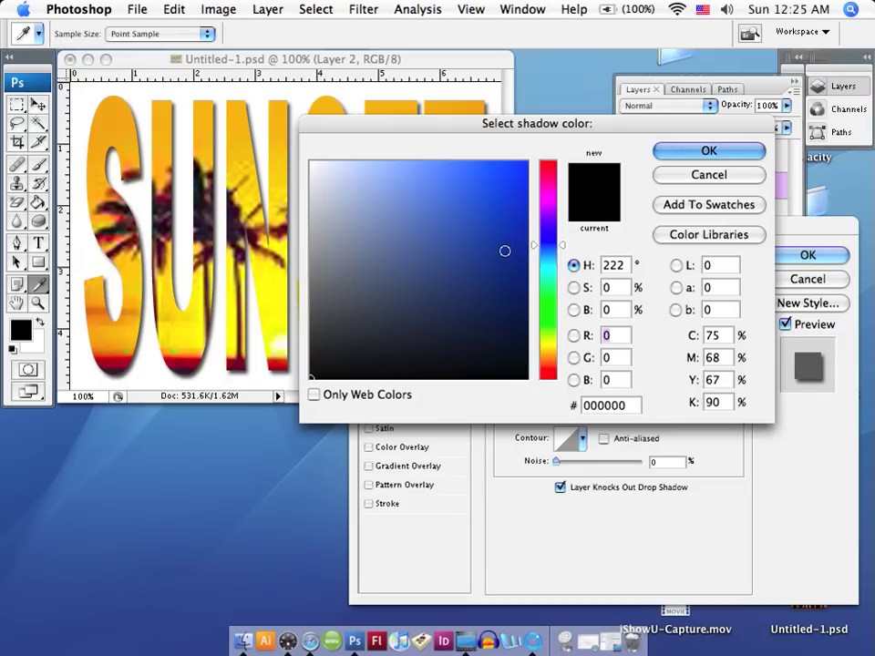
{"action": "left_click", "coordinate": [503, 253]}
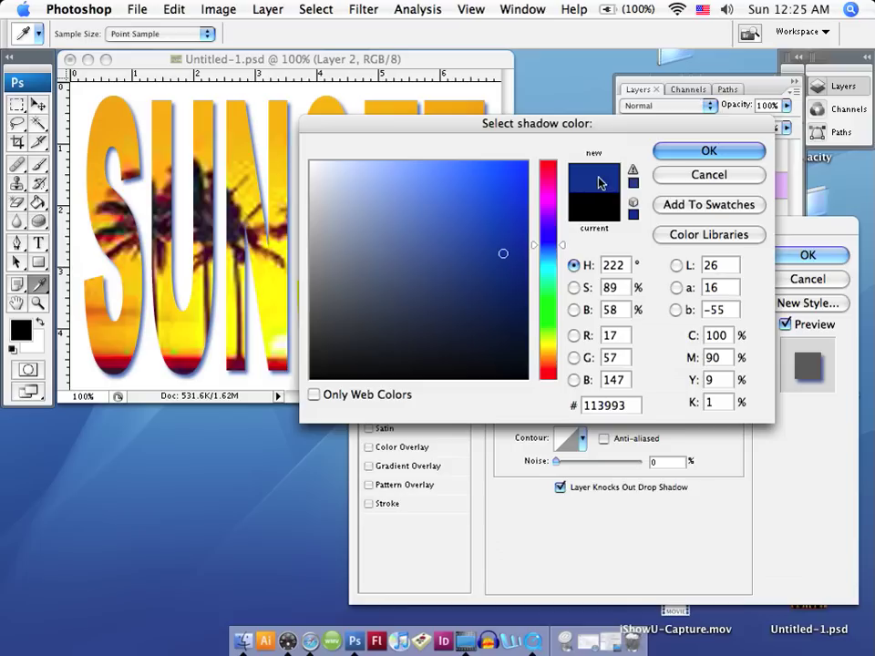
{"action": "left_click", "coordinate": [717, 157]}
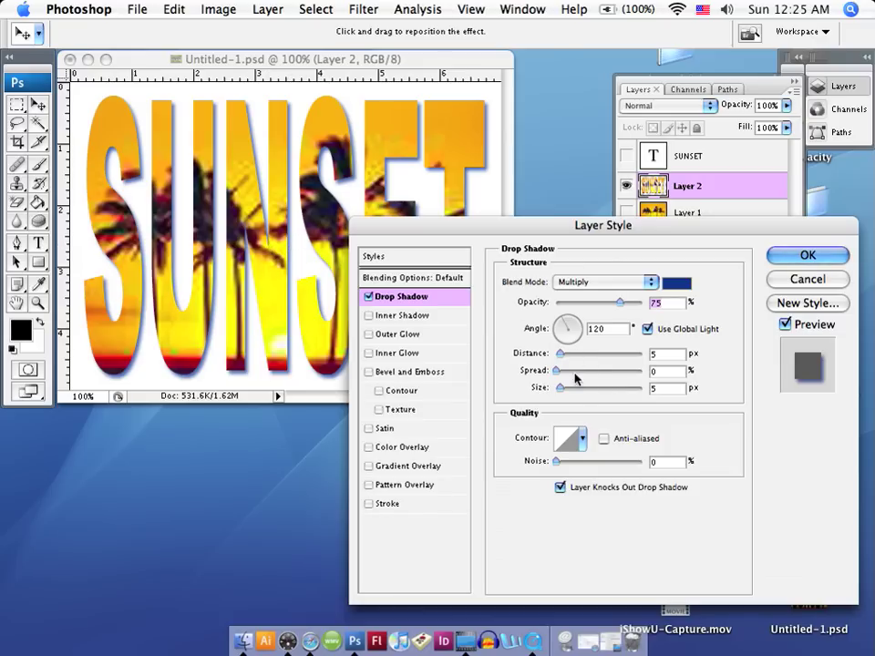
- Set the drop shadow to 16 px distance, 18 px size and 15% spread
{"action": "mouse_move", "coordinate": [575, 358]}
{"action": "left_mouse_down"}
{"action": "mouse_move", "coordinate": [564, 357]}
{"action": "mouse_move", "coordinate": [571, 358]}
{"action": "left_mouse_up"}
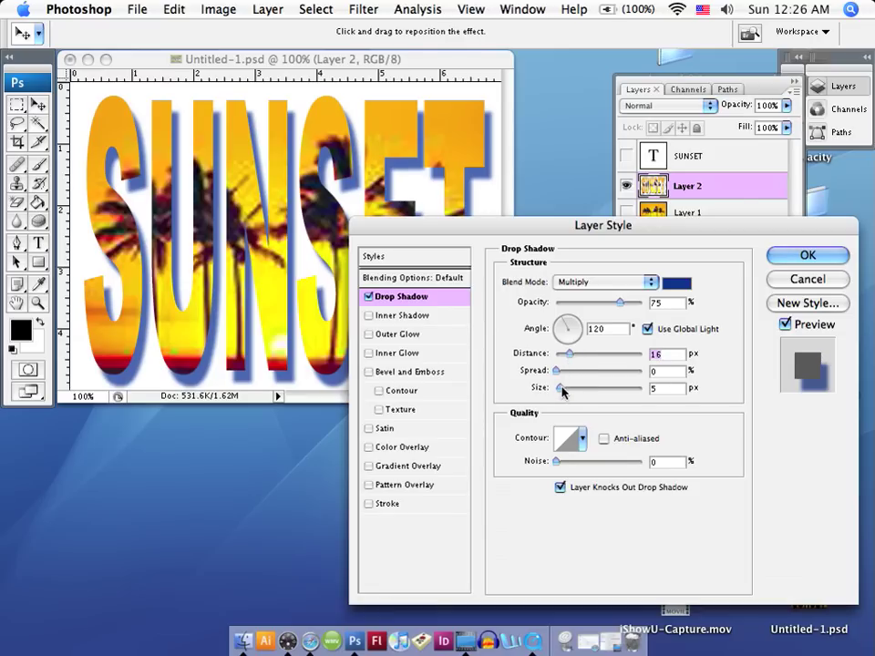
{"action": "left_click_drag", "start_coordinate": [562, 391], "coordinate": [567, 393]}
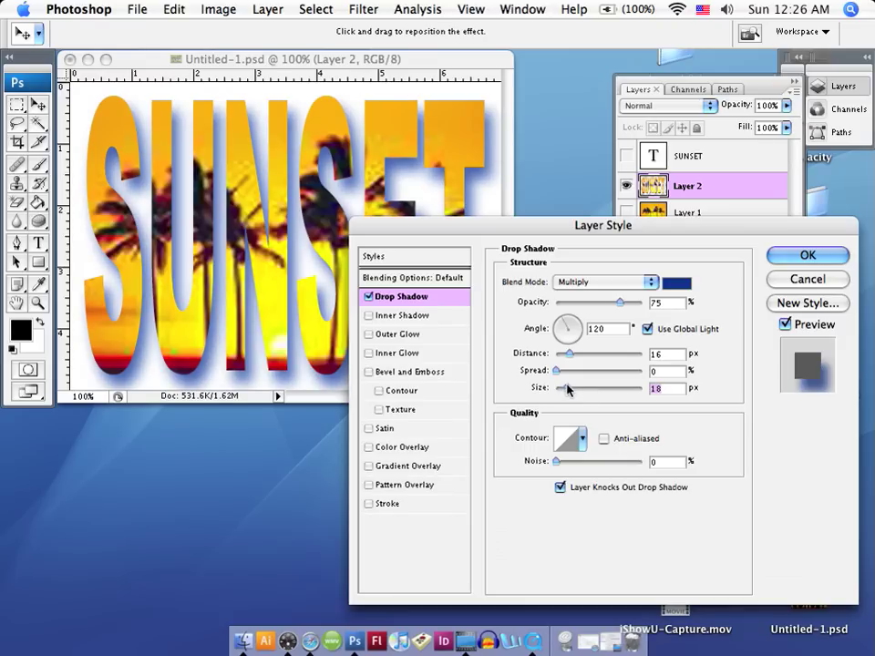
{"action": "left_click", "coordinate": [559, 377]}
{"action": "left_click_drag", "start_coordinate": [558, 374], "coordinate": [570, 377]}
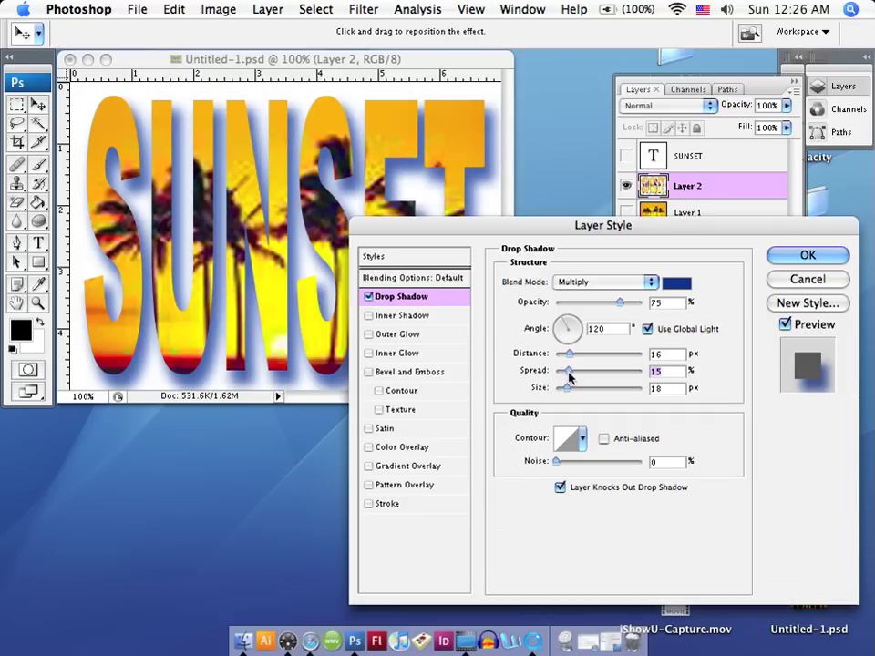
- Confirm the Layer Style dialog to apply the blue drop shadow to Layer 2
{"action": "left_click", "coordinate": [803, 259]}
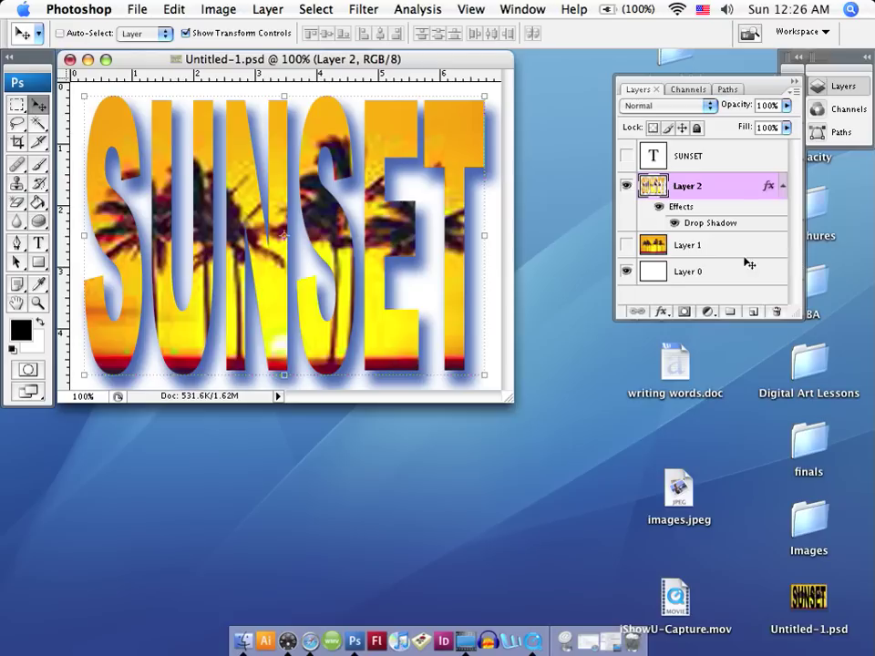